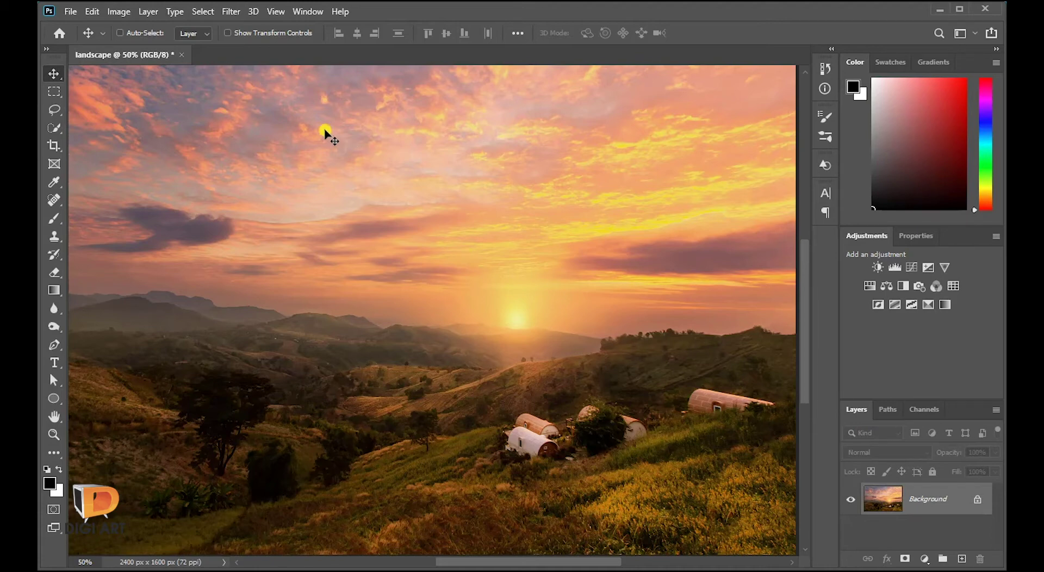
Step: Try a Lens Flare at brightness 157 on the photo, then undo it
{"action": "left_click", "coordinate": [230, 12]}
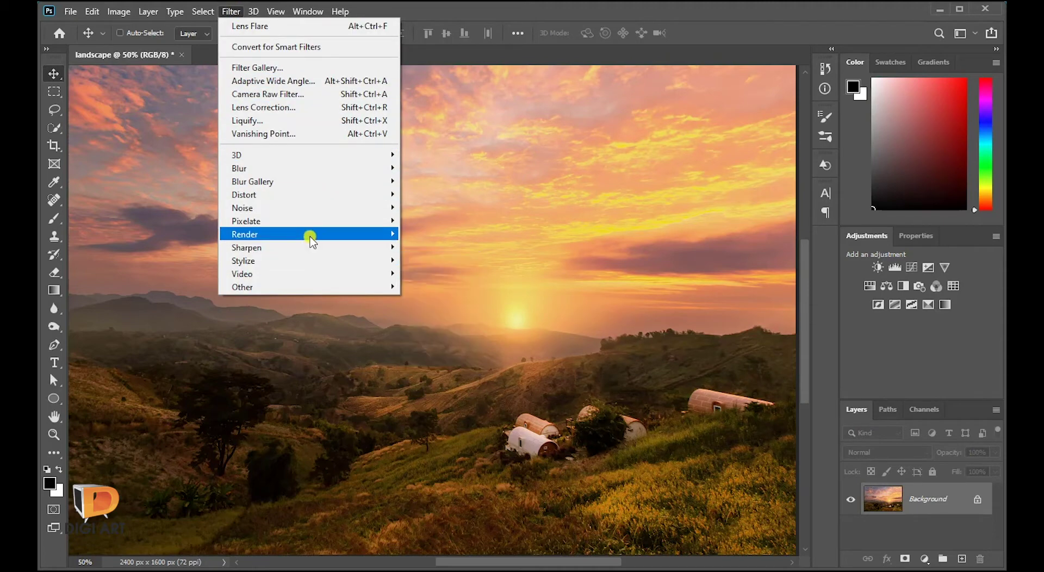
{"action": "mouse_move", "coordinate": [245, 233]}
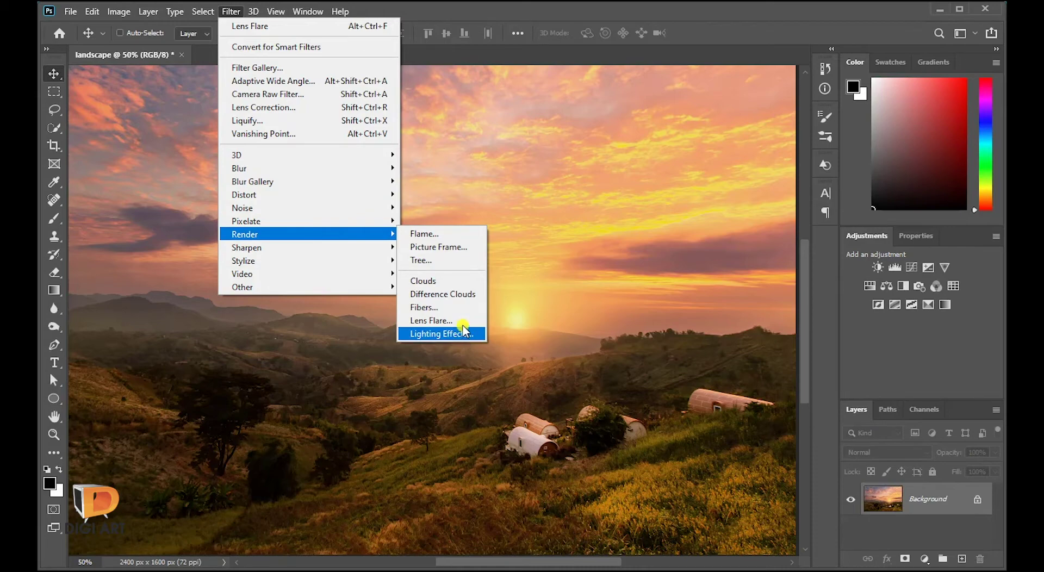
{"action": "left_click", "coordinate": [462, 321]}
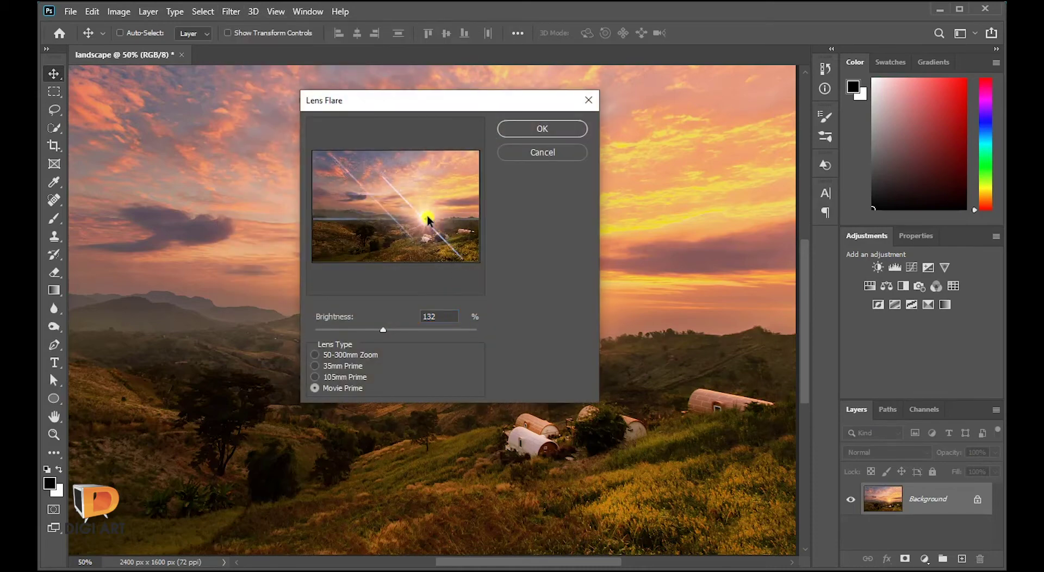
{"action": "left_click_drag", "start_coordinate": [382, 329], "coordinate": [396, 331]}
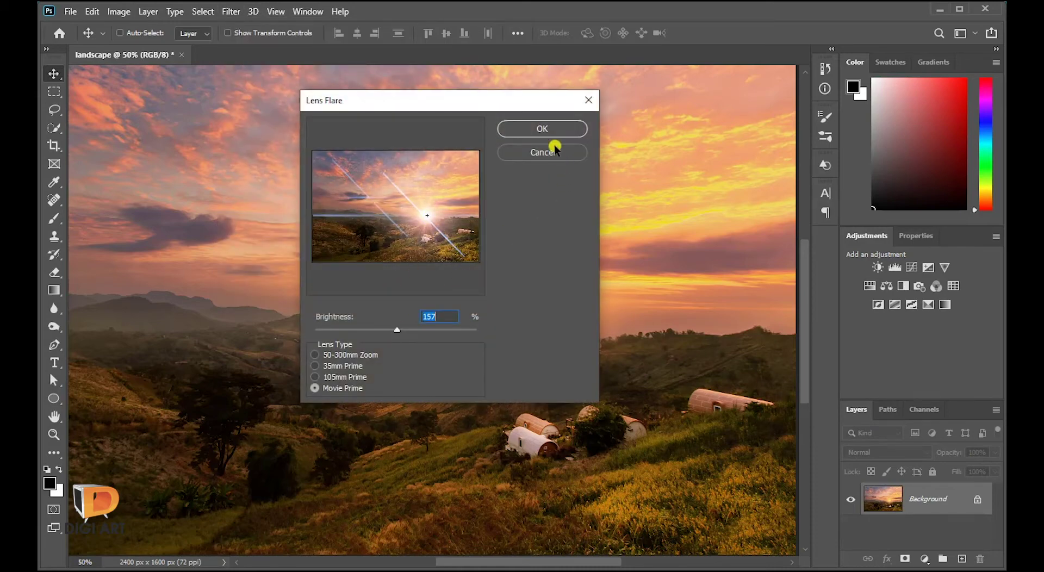
{"action": "left_click", "coordinate": [543, 131]}
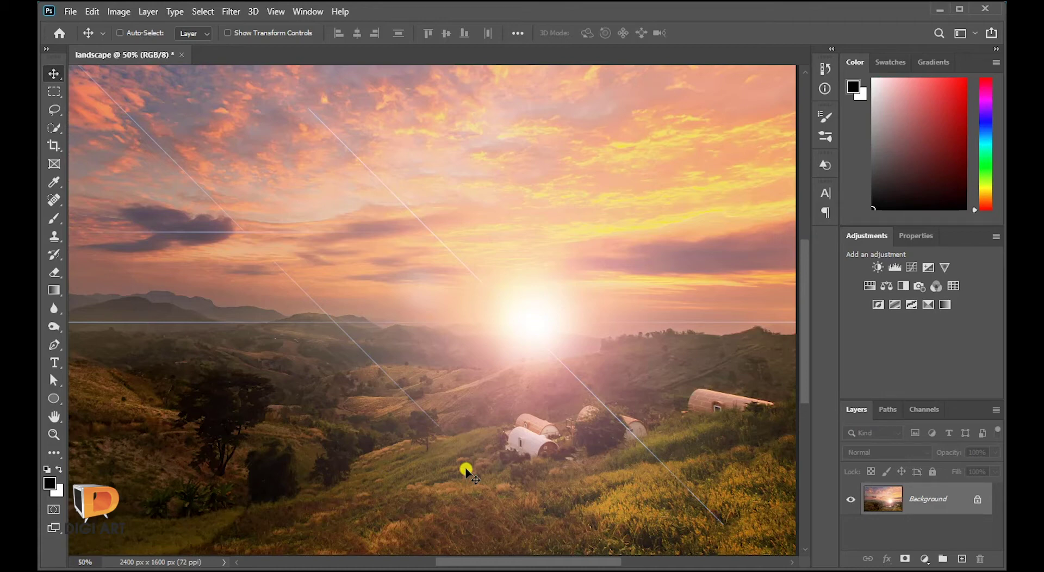
{"action": "key", "text": "ctrl"}
{"action": "key", "text": "ctrl+z"}
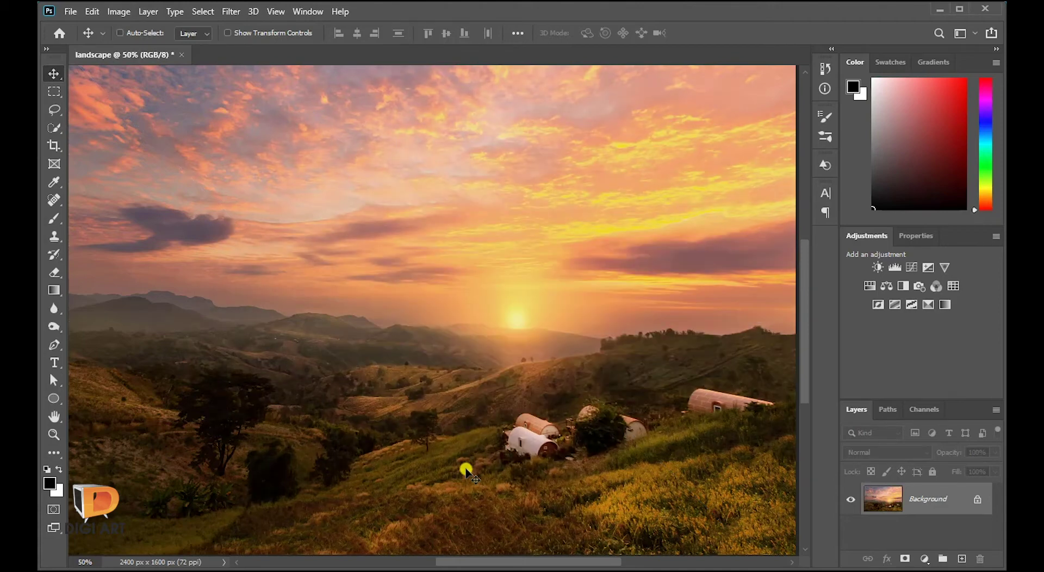
Step: Convert the background layer for Smart Filters and confirm the smart object conversion
{"action": "left_click", "coordinate": [235, 11]}
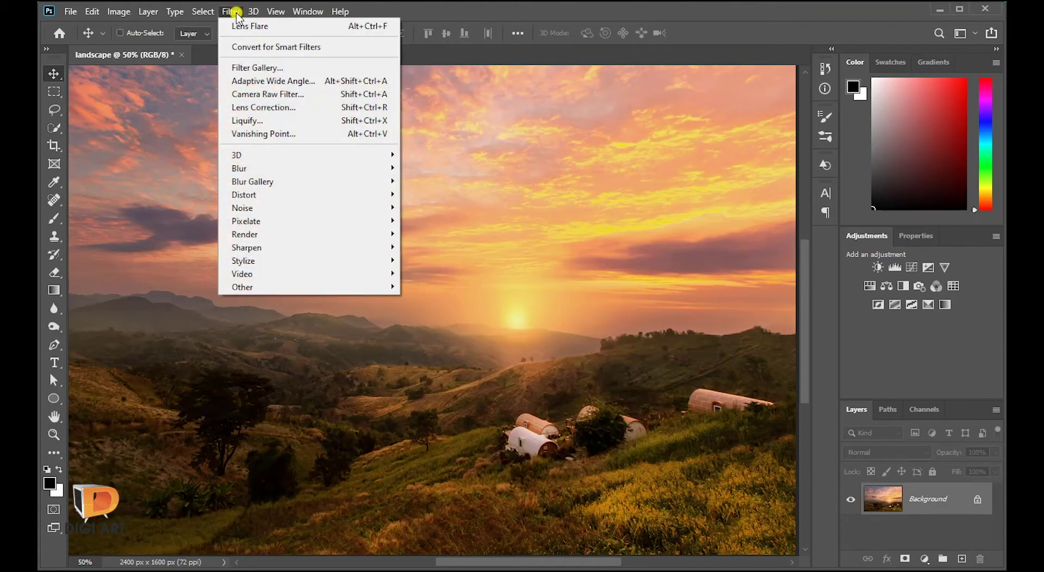
{"action": "left_click", "coordinate": [339, 48]}
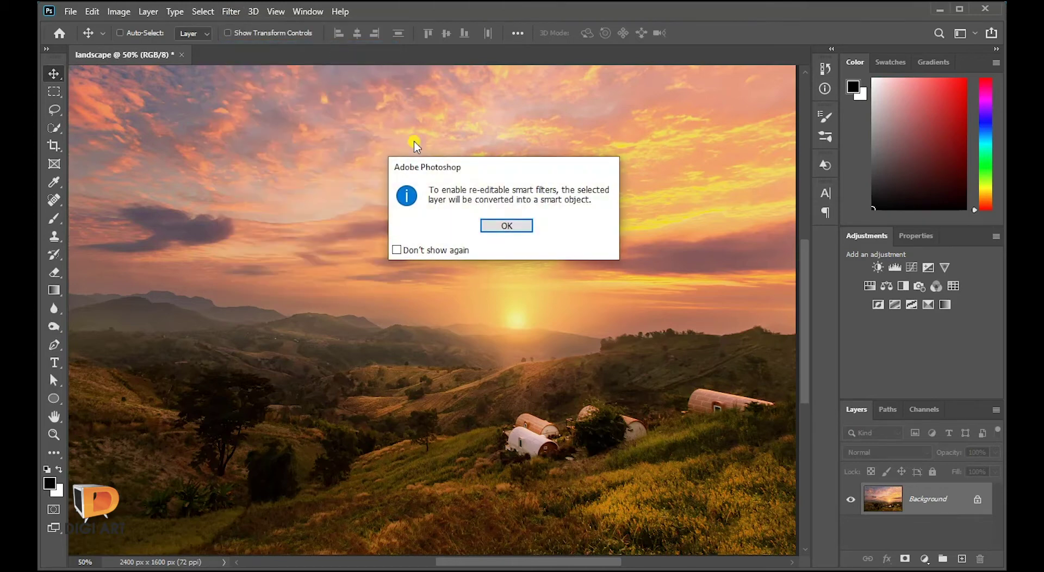
{"action": "left_click", "coordinate": [505, 226]}
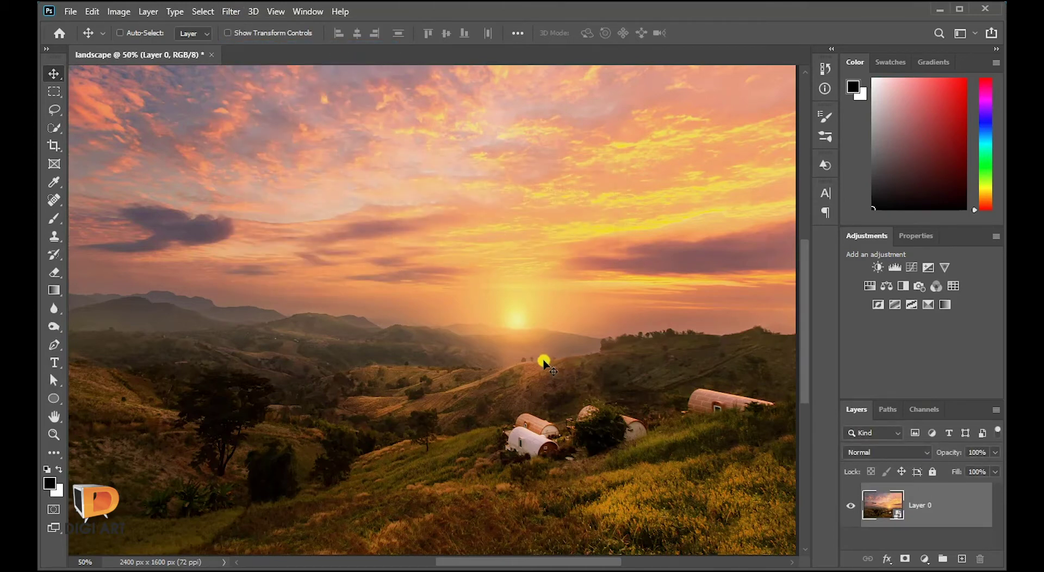
{"action": "left_click", "coordinate": [236, 11]}
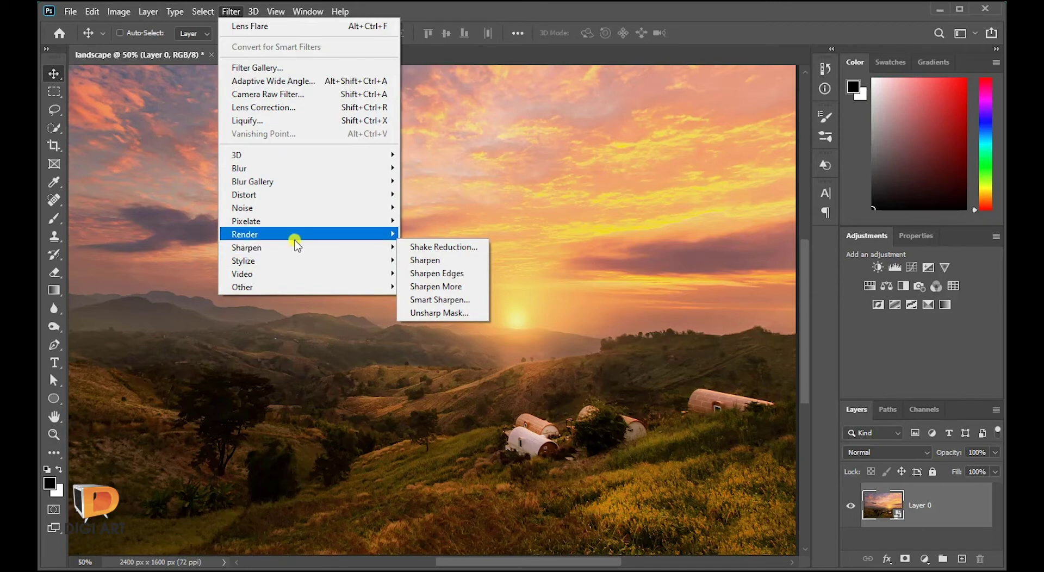
{"action": "mouse_move", "coordinate": [269, 234]}
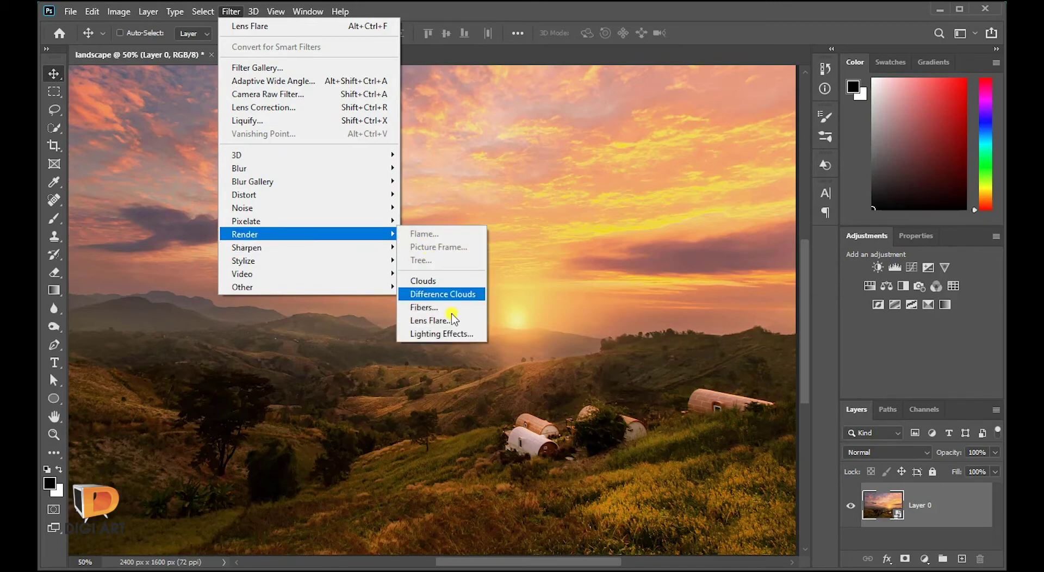
Step: Apply a Lens Flare at brightness 175 centred on the sun, then float the Layers panel
{"action": "left_click", "coordinate": [455, 322]}
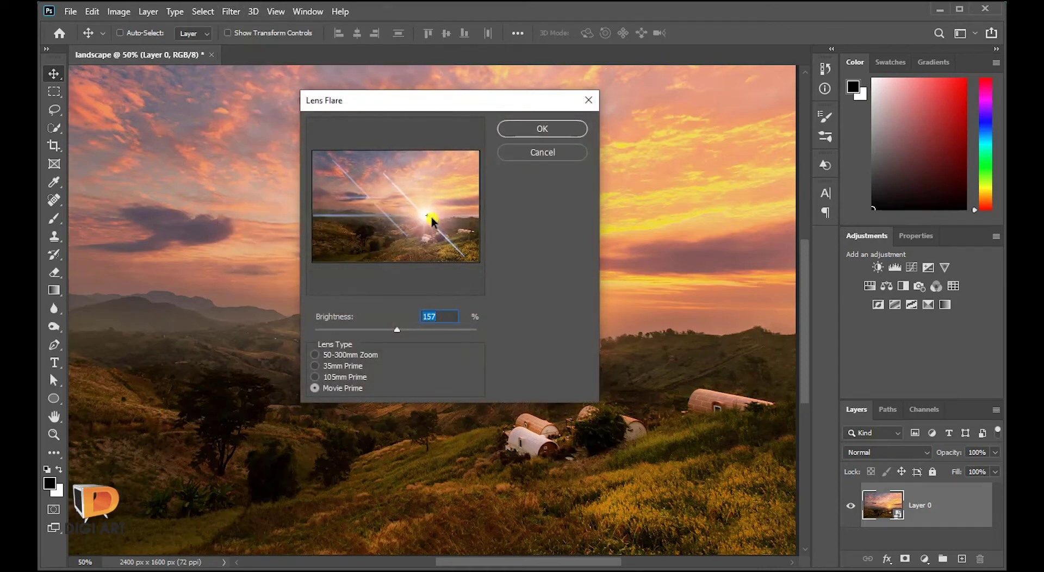
{"action": "left_click_drag", "start_coordinate": [431, 221], "coordinate": [424, 217]}
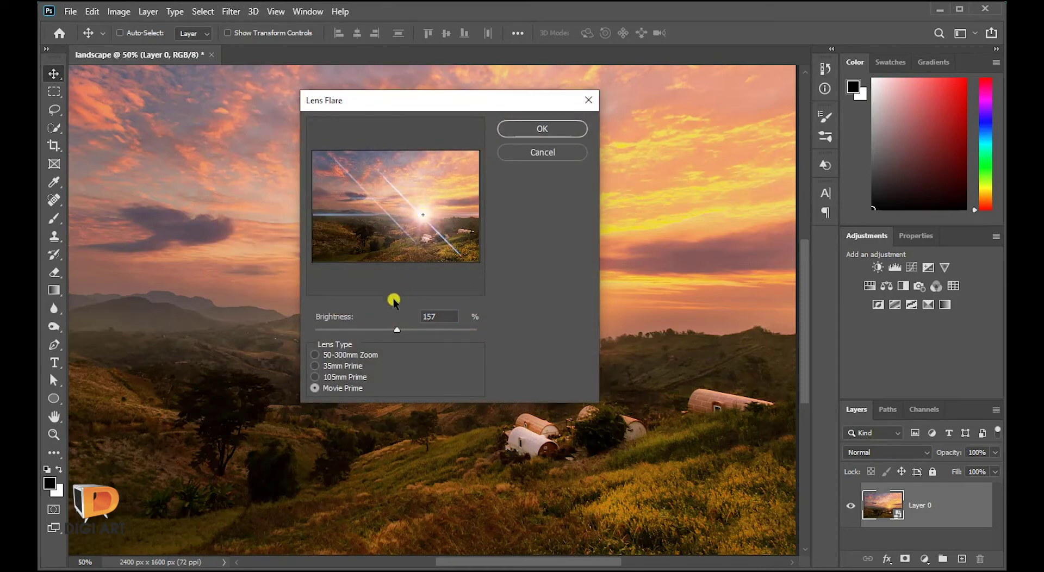
{"action": "mouse_move", "coordinate": [373, 331]}
{"action": "left_mouse_down"}
{"action": "mouse_move", "coordinate": [420, 330]}
{"action": "mouse_move", "coordinate": [395, 329]}
{"action": "left_mouse_up"}
{"action": "left_click", "coordinate": [329, 376]}
{"action": "left_click", "coordinate": [346, 354]}
{"action": "left_click", "coordinate": [540, 129]}
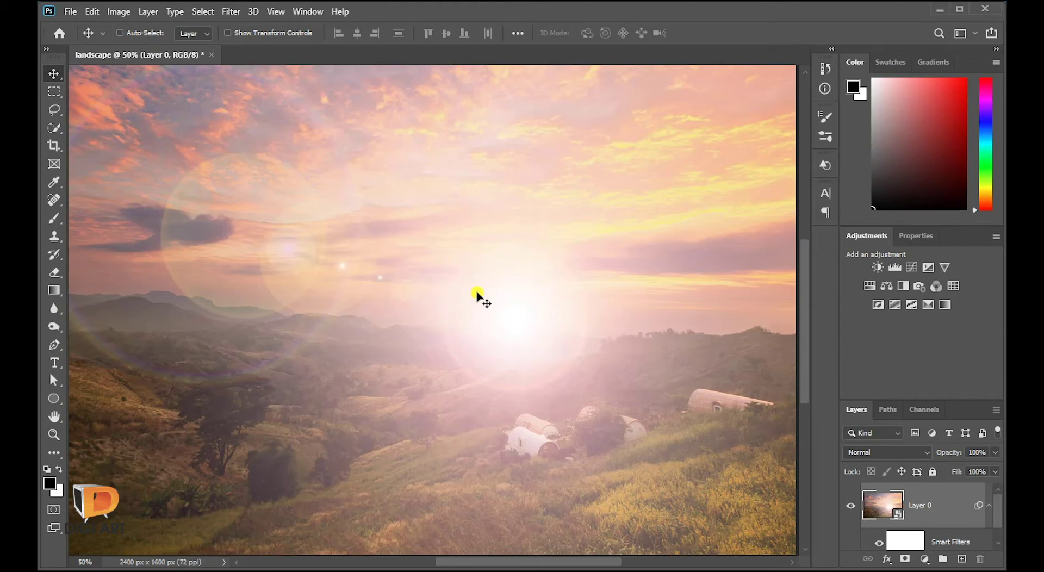
{"action": "mouse_move", "coordinate": [856, 410]}
{"action": "left_mouse_down"}
{"action": "mouse_move", "coordinate": [644, 119]}
{"action": "mouse_move", "coordinate": [625, 116]}
{"action": "left_mouse_up"}
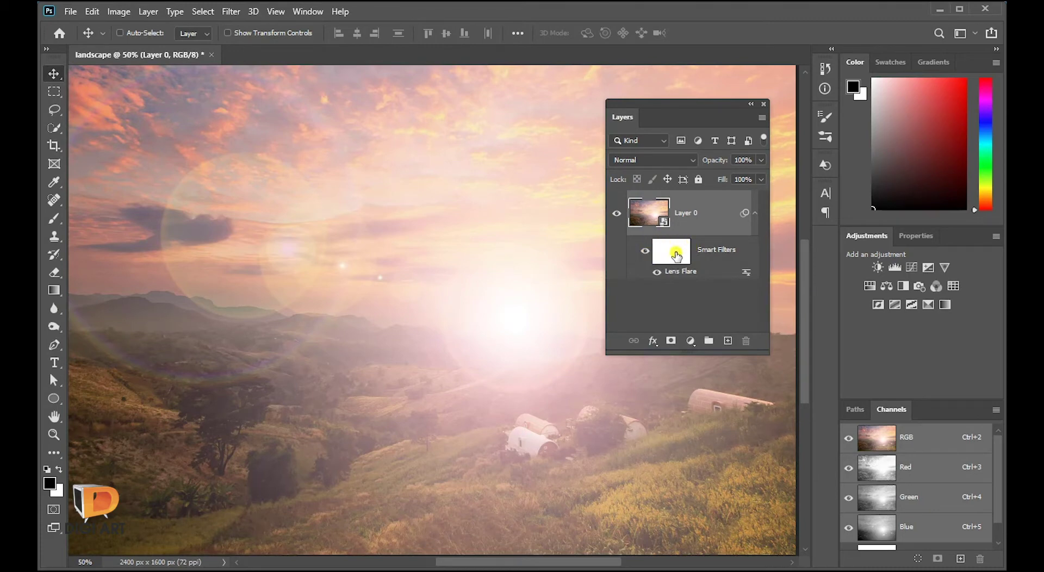
Step: Target the Lens Flare filter mask, zoom out to the whole image, and pick the Brush tool
{"action": "left_click", "coordinate": [678, 255]}
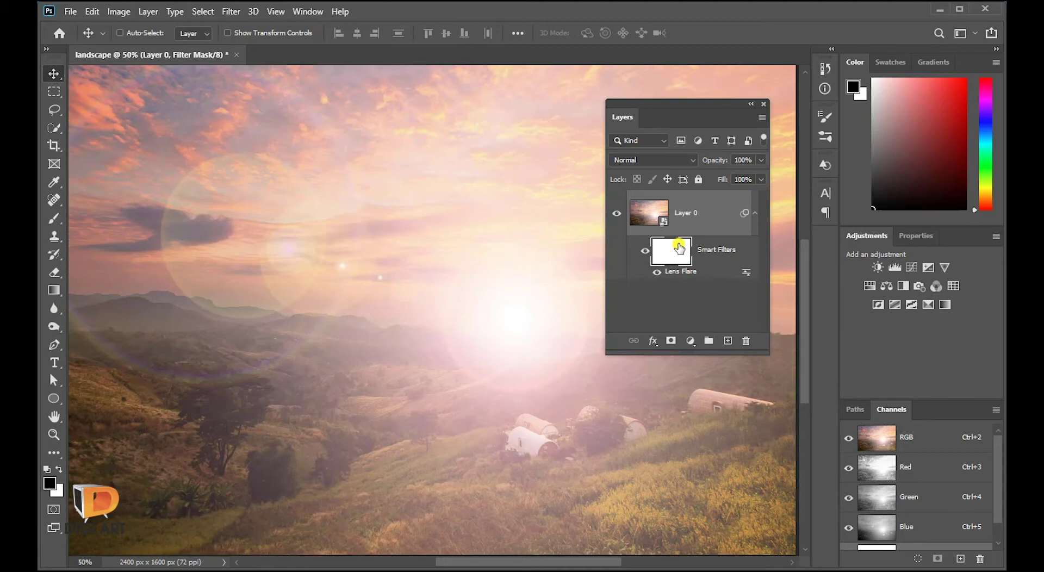
{"action": "key", "text": "ctrl+minus"}
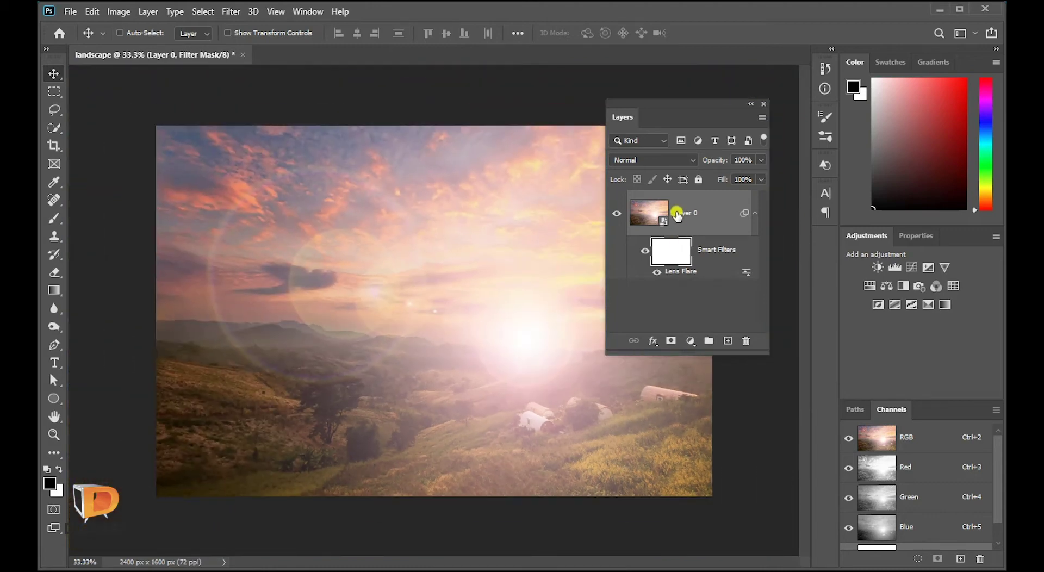
{"action": "left_click_drag", "start_coordinate": [613, 110], "coordinate": [685, 97]}
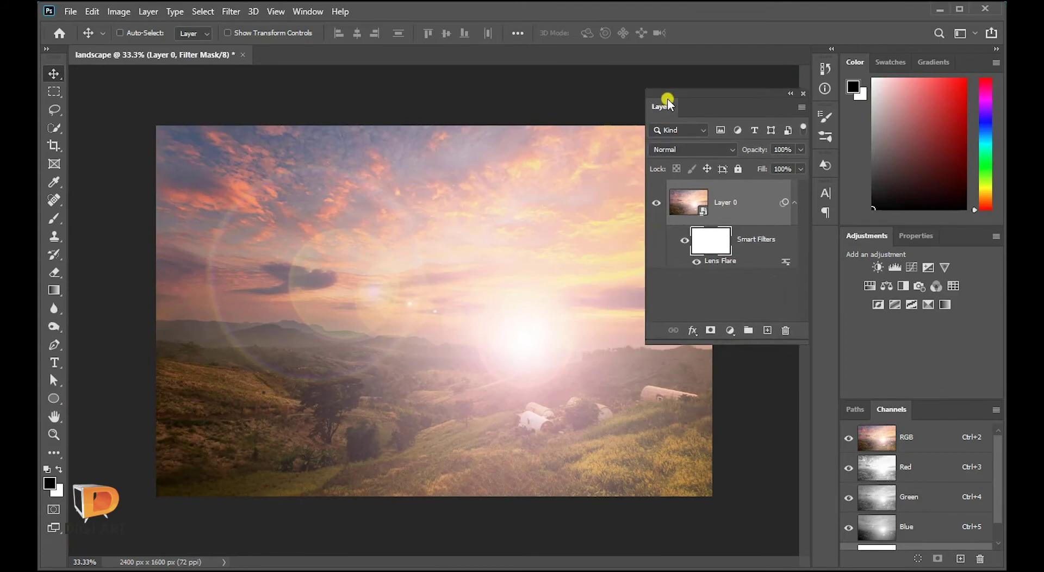
{"action": "left_click", "coordinate": [53, 217]}
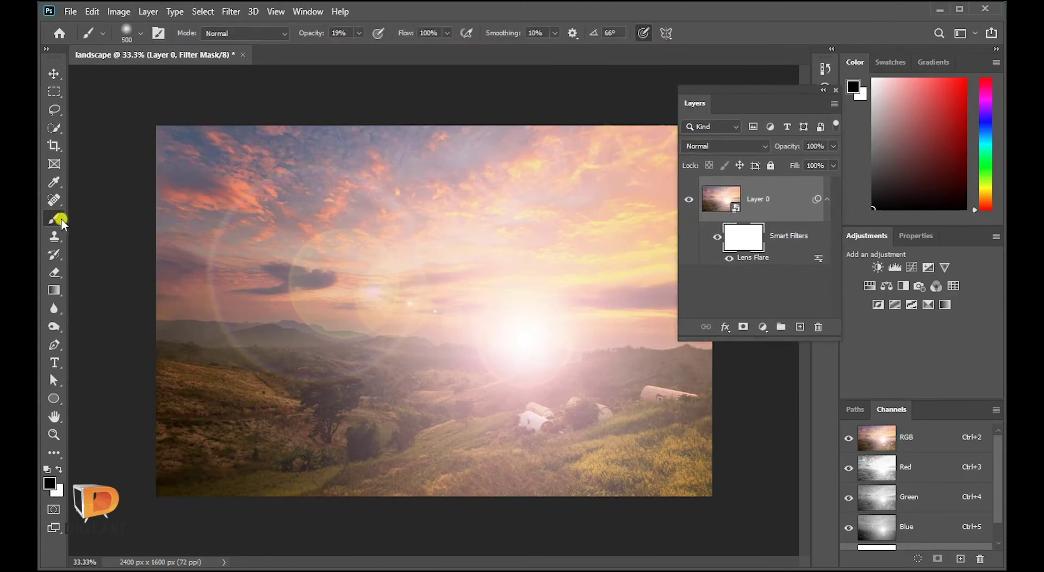
Step: Set the brush to 30% opacity and enlarge it to 900 px
{"action": "left_click", "coordinate": [339, 32]}
{"action": "type", "text": "30"}
{"action": "left_click", "coordinate": [139, 33]}
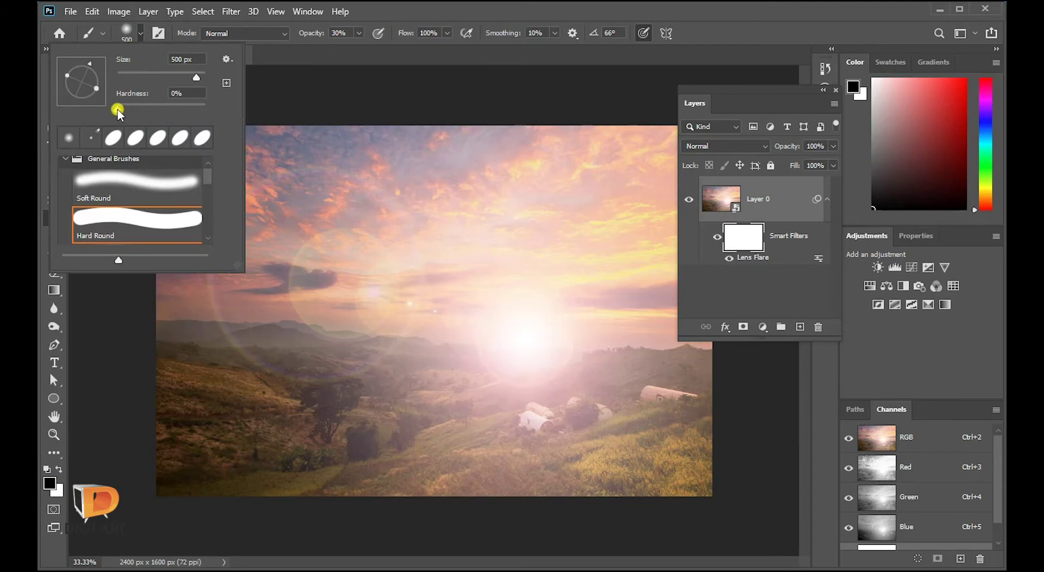
{"action": "left_click", "coordinate": [400, 95]}
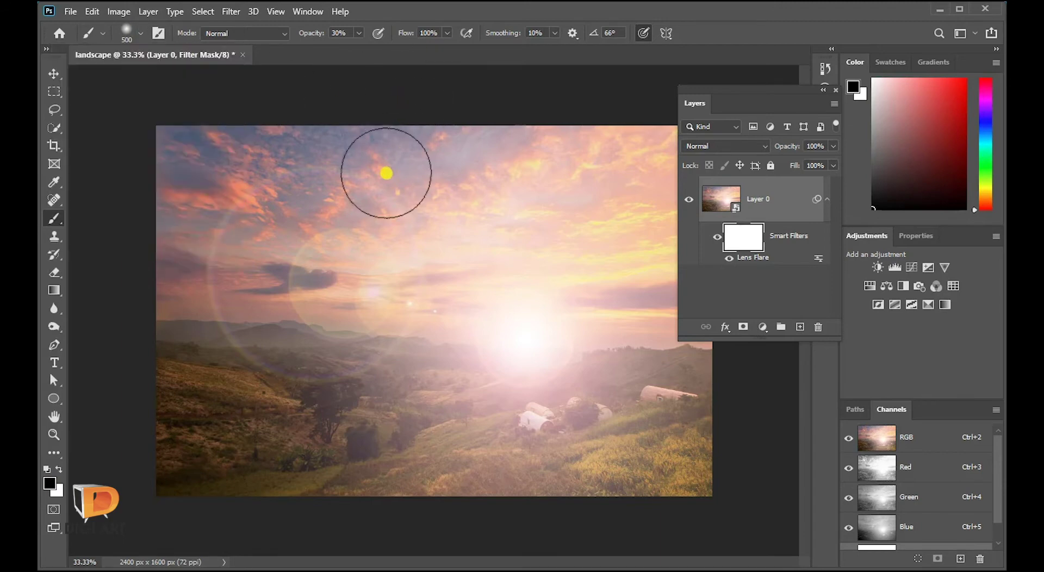
{"action": "key", "text": "bracketright"}
{"action": "key", "text": "bracketright"}
{"action": "key", "text": "bracketright"}
{"action": "key", "text": "bracketright"}
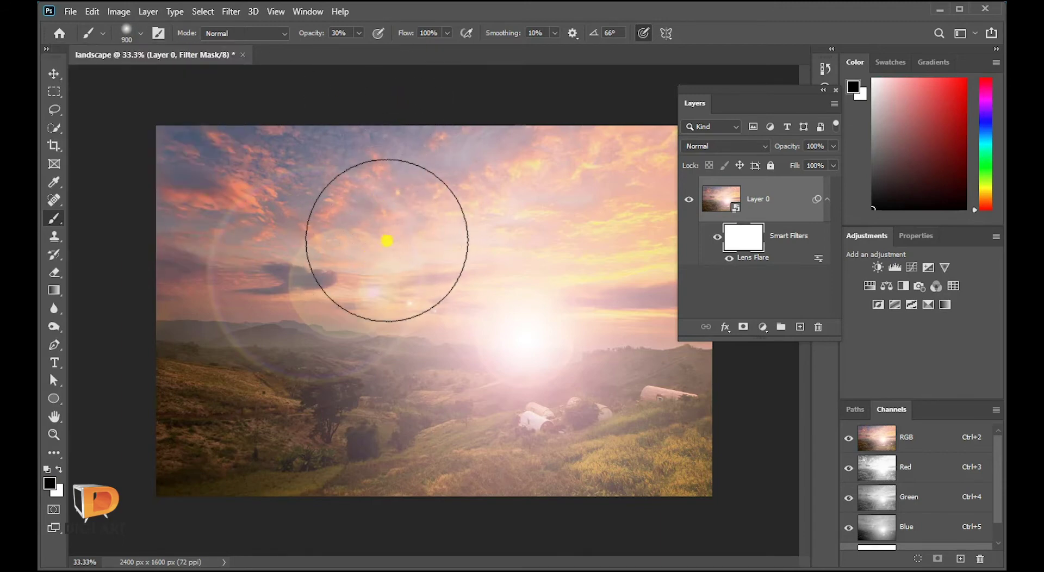
Step: Paint black on the filter mask over the sky and right-hand hills to fade the haze
{"action": "mouse_move", "coordinate": [387, 240]}
{"action": "left_mouse_down"}
{"action": "mouse_move", "coordinate": [291, 230]}
{"action": "mouse_move", "coordinate": [332, 186]}
{"action": "mouse_move", "coordinate": [177, 190]}
{"action": "mouse_move", "coordinate": [297, 154]}
{"action": "mouse_move", "coordinate": [319, 303]}
{"action": "mouse_move", "coordinate": [345, 305]}
{"action": "mouse_move", "coordinate": [166, 409]}
{"action": "mouse_move", "coordinate": [492, 504]}
{"action": "mouse_move", "coordinate": [693, 511]}
{"action": "left_mouse_up"}
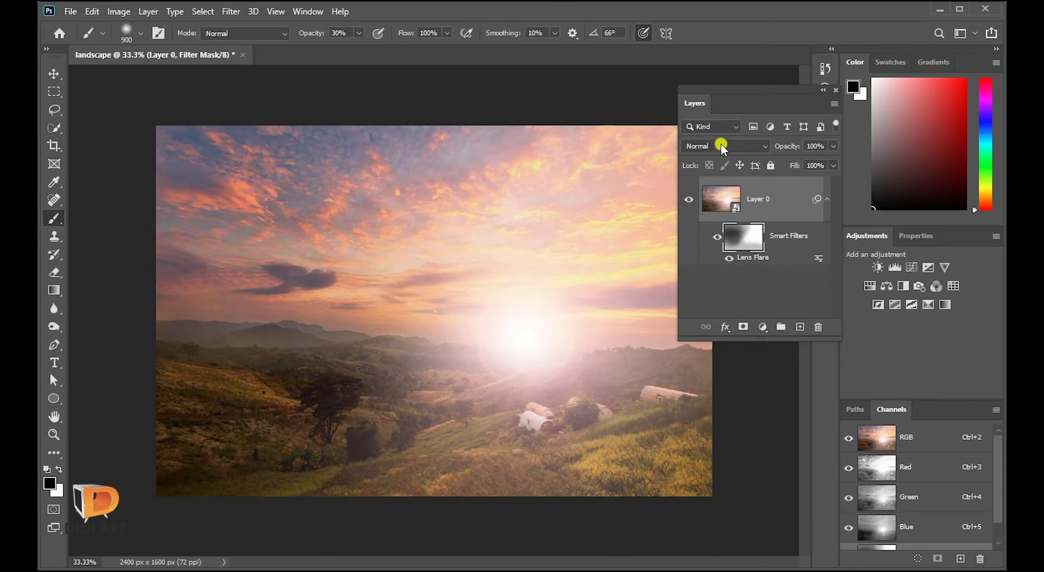
{"action": "left_click_drag", "start_coordinate": [701, 103], "coordinate": [766, 104]}
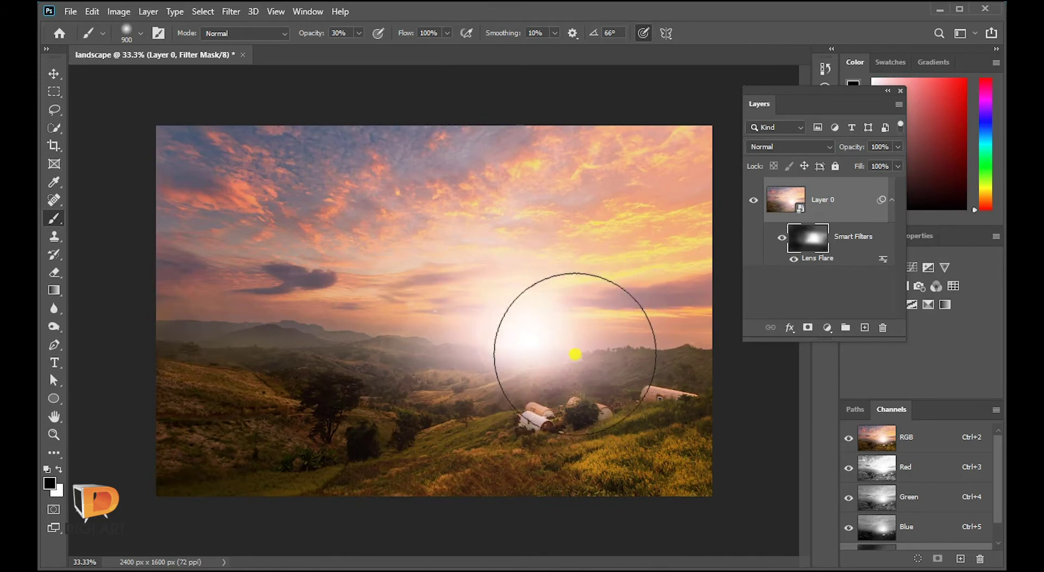
{"action": "key", "text": "bracketleft"}
{"action": "key", "text": "bracketleft"}
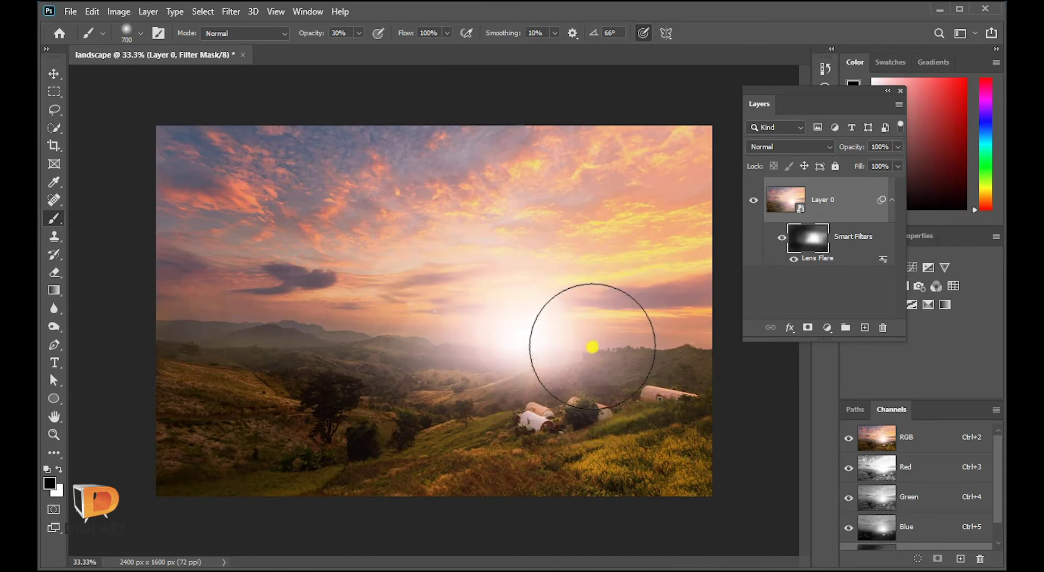
{"action": "left_click_drag", "start_coordinate": [592, 347], "coordinate": [599, 344]}
{"action": "key", "text": "bracketleft"}
{"action": "key", "text": "bracketleft"}
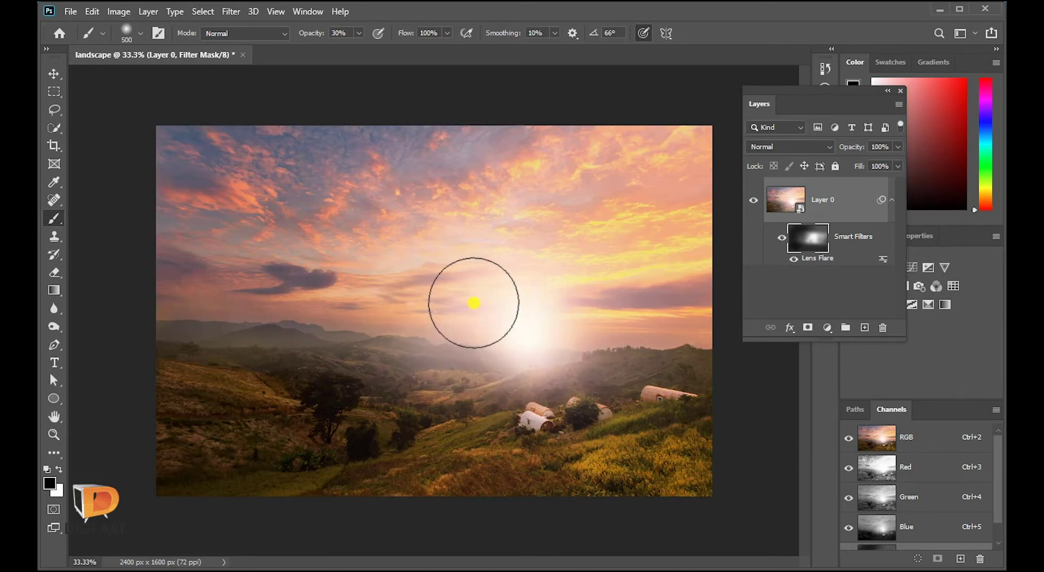
{"action": "left_click_drag", "start_coordinate": [616, 381], "coordinate": [671, 361]}
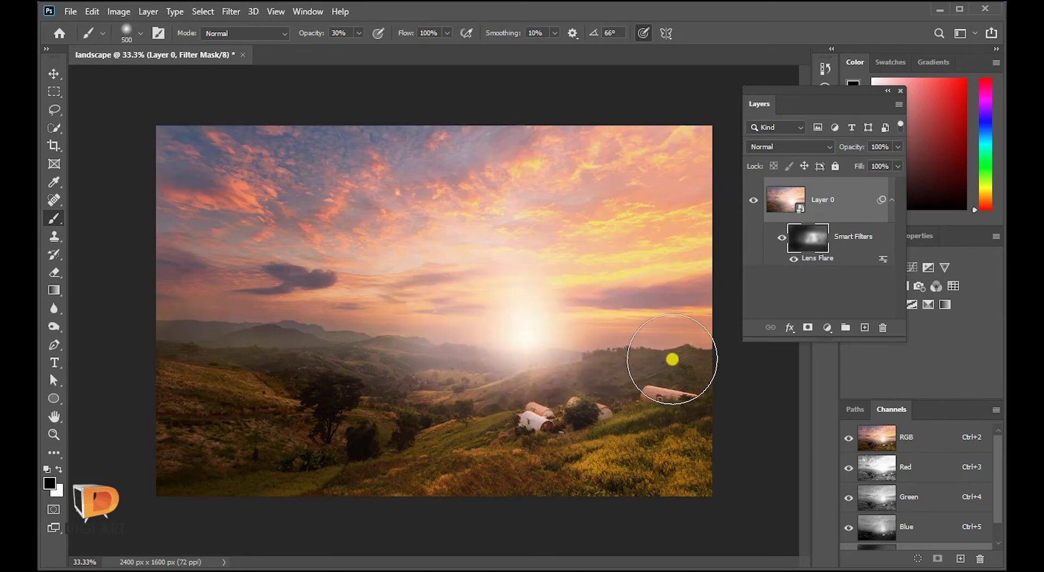
{"action": "mouse_move", "coordinate": [278, 358]}
{"action": "left_mouse_down"}
{"action": "mouse_move", "coordinate": [595, 422]}
{"action": "mouse_move", "coordinate": [653, 420]}
{"action": "left_mouse_up"}
Step: Toggle the smart filters off and on to compare, then retarget the filter mask
{"action": "left_click", "coordinate": [800, 246]}
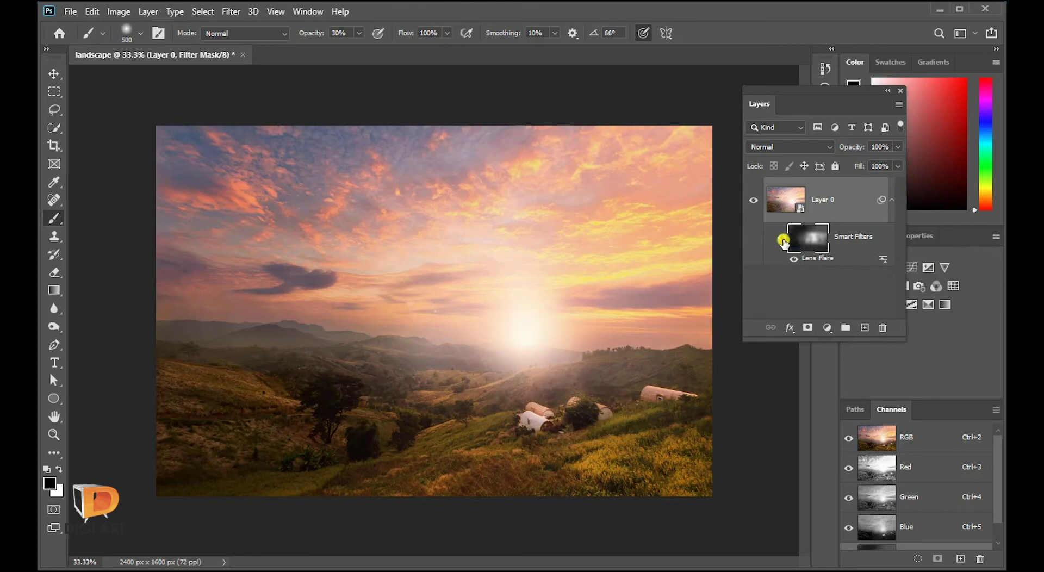
{"action": "left_click", "coordinate": [782, 239]}
{"action": "left_click", "coordinate": [783, 240]}
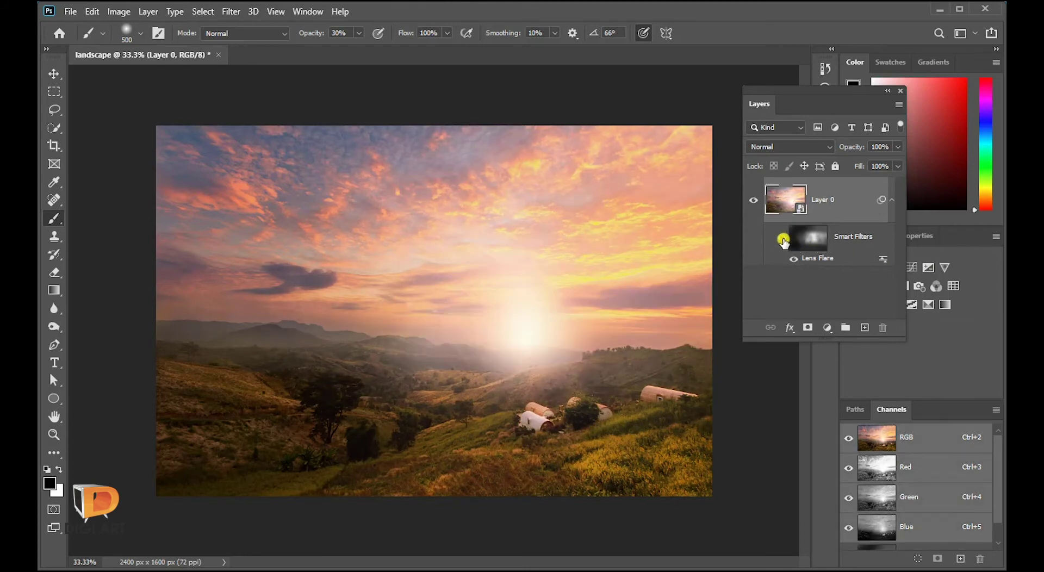
{"action": "left_click", "coordinate": [810, 237]}
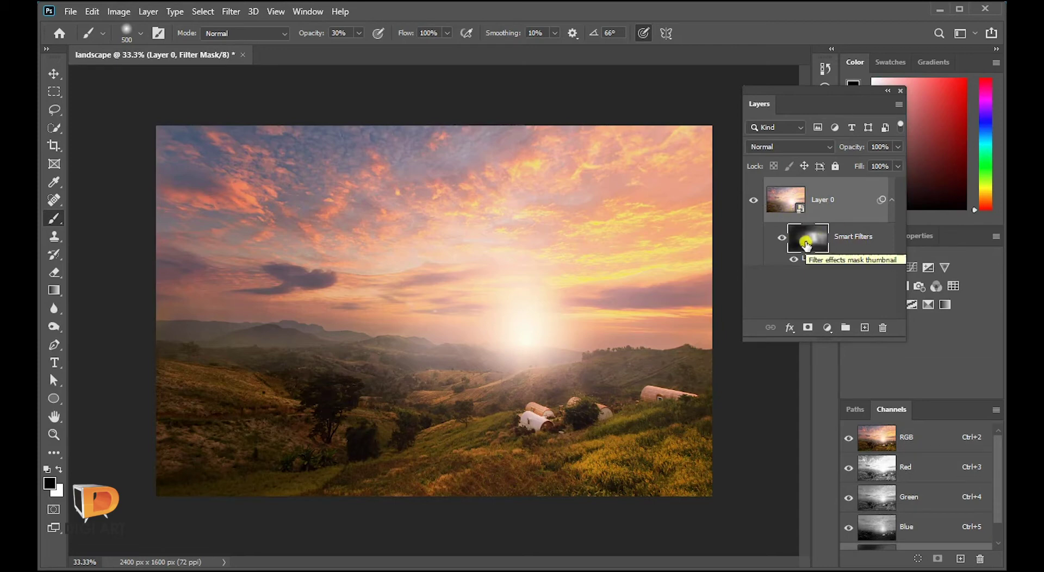
Step: Add a Gaussian Blur smart filter of about 4.9 px radius to Layer 0
{"action": "left_click", "coordinate": [786, 197]}
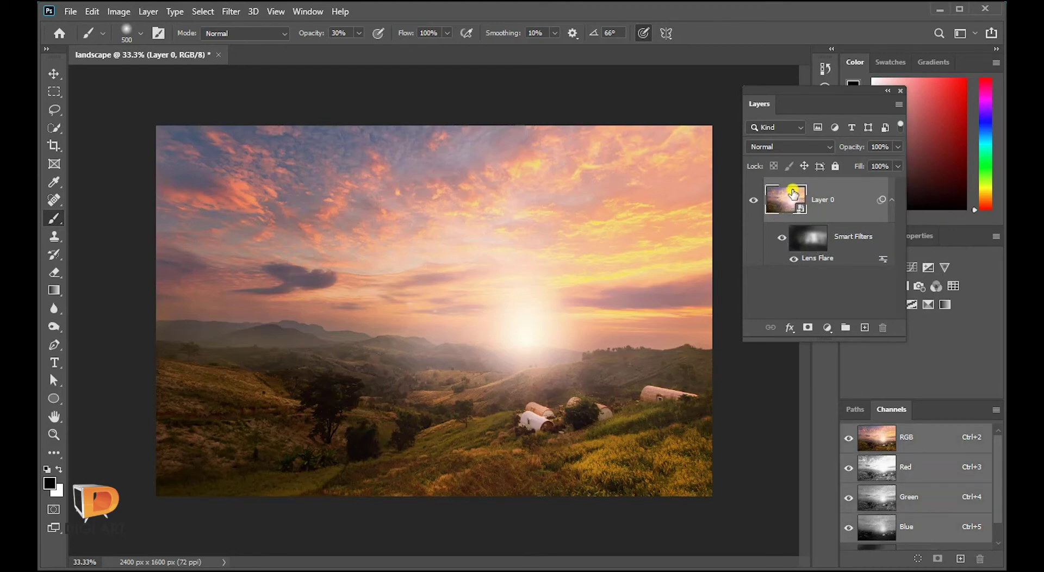
{"action": "left_click", "coordinate": [234, 11]}
{"action": "mouse_move", "coordinate": [269, 168]}
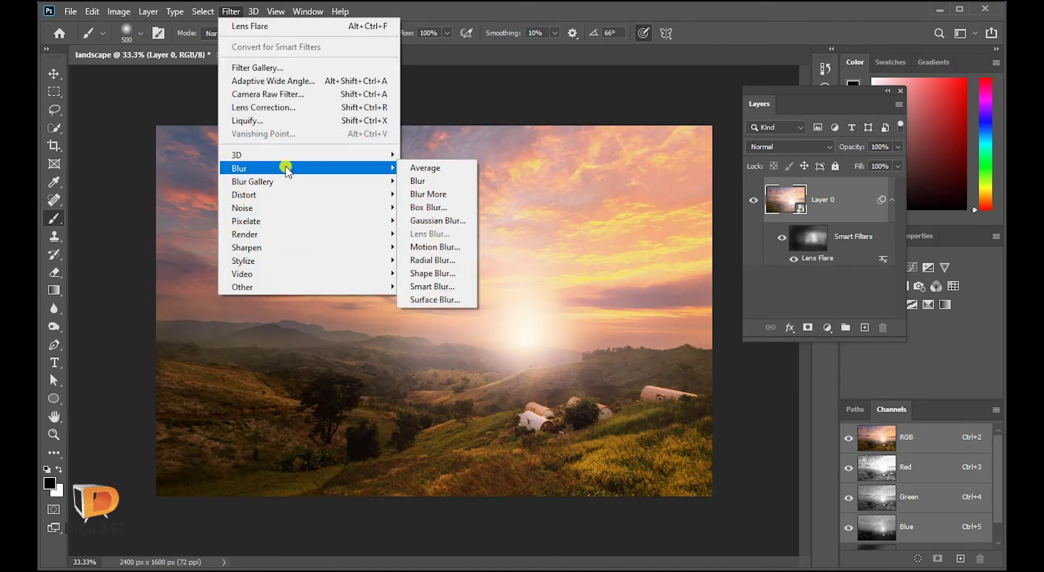
{"action": "left_click", "coordinate": [469, 227]}
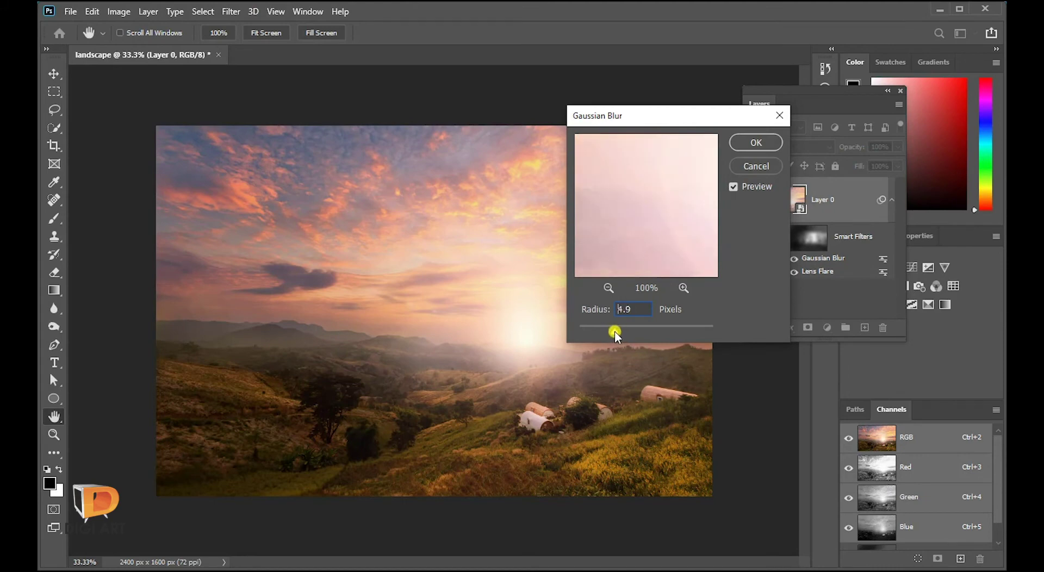
{"action": "left_click", "coordinate": [756, 143]}
Step: Switch to the Brush, zoom to 100% on the houses and hills, and retarget the filter mask
{"action": "key", "text": "b"}
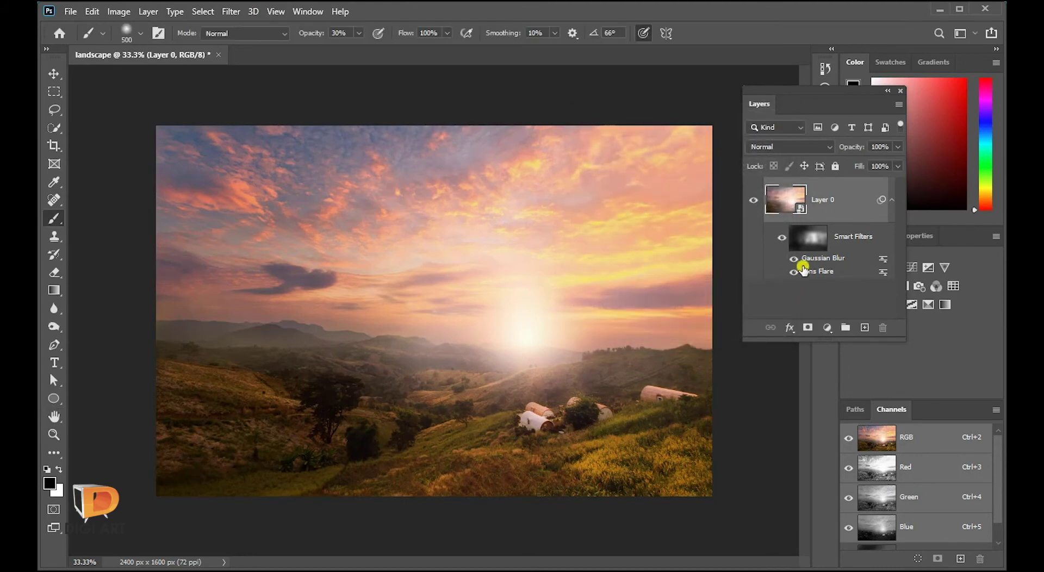
{"action": "key", "text": "ctrl+plus"}
{"action": "key", "text": "ctrl+plus"}
{"action": "key", "text": "ctrl+plus"}
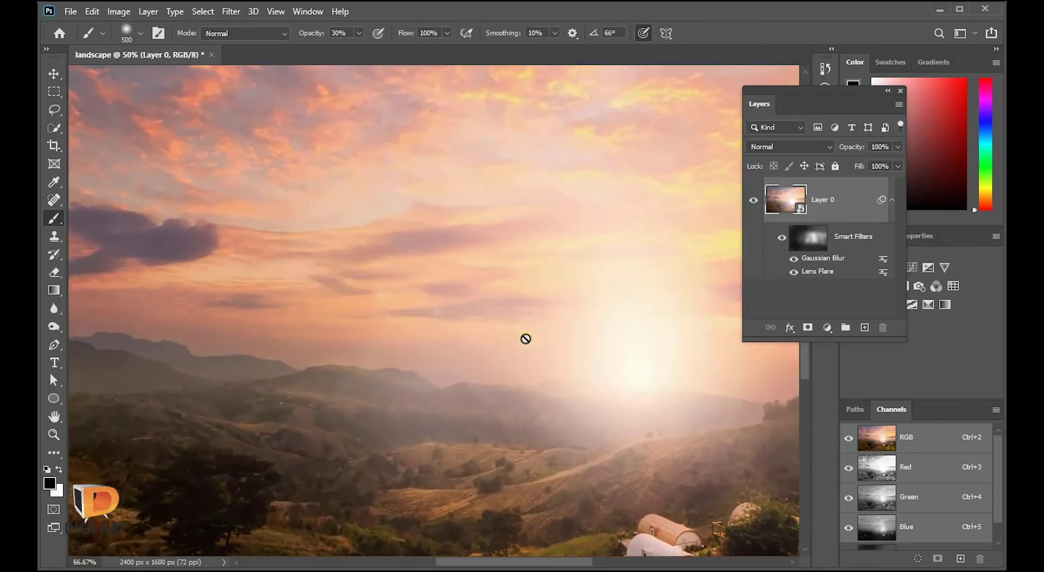
{"action": "mouse_move", "coordinate": [524, 337]}
{"action": "left_mouse_down"}
{"action": "mouse_move", "coordinate": [235, 202]}
{"action": "mouse_move", "coordinate": [268, 252]}
{"action": "left_mouse_up"}
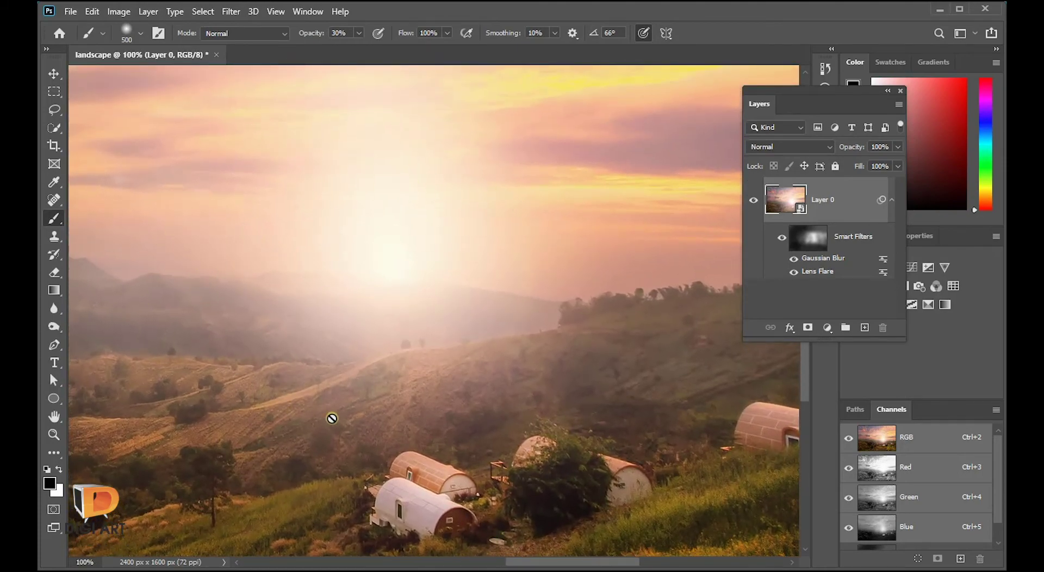
{"action": "left_click", "coordinate": [815, 241]}
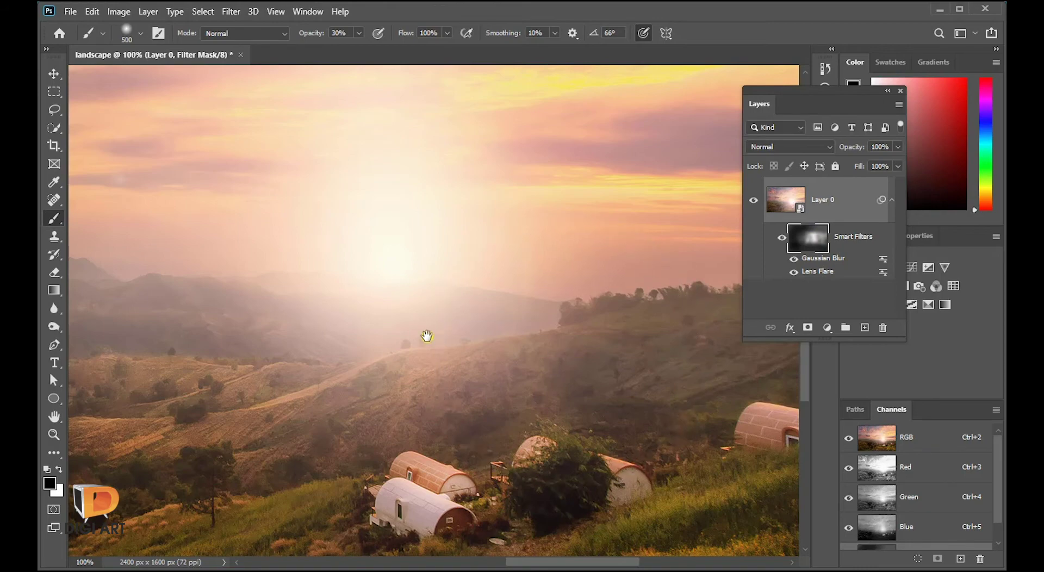
Step: Brush softly over the sun glow on the filter mask while panning around the huts
{"action": "left_click_drag", "start_coordinate": [426, 336], "coordinate": [663, 302]}
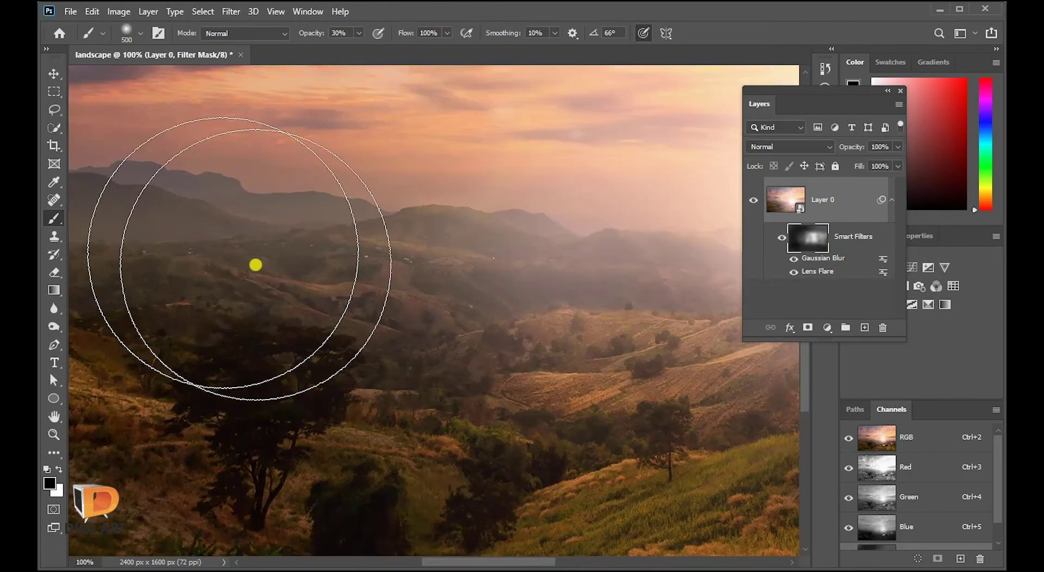
{"action": "left_click_drag", "start_coordinate": [256, 264], "coordinate": [94, 369]}
{"action": "left_click_drag", "start_coordinate": [454, 226], "coordinate": [428, 252]}
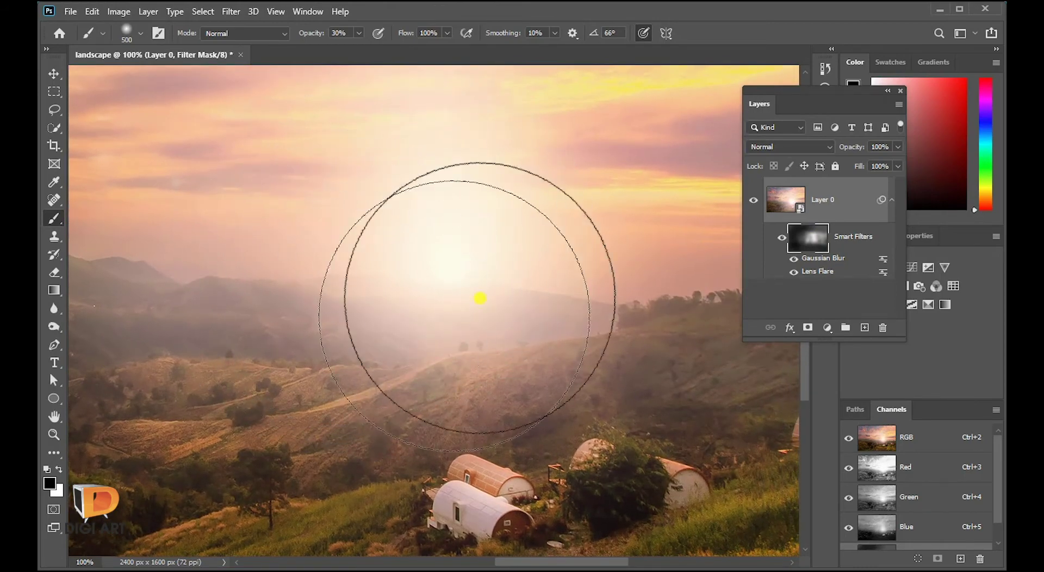
{"action": "scroll", "coordinate": [429, 251], "scroll_direction": "down", "scroll_amount": 1}
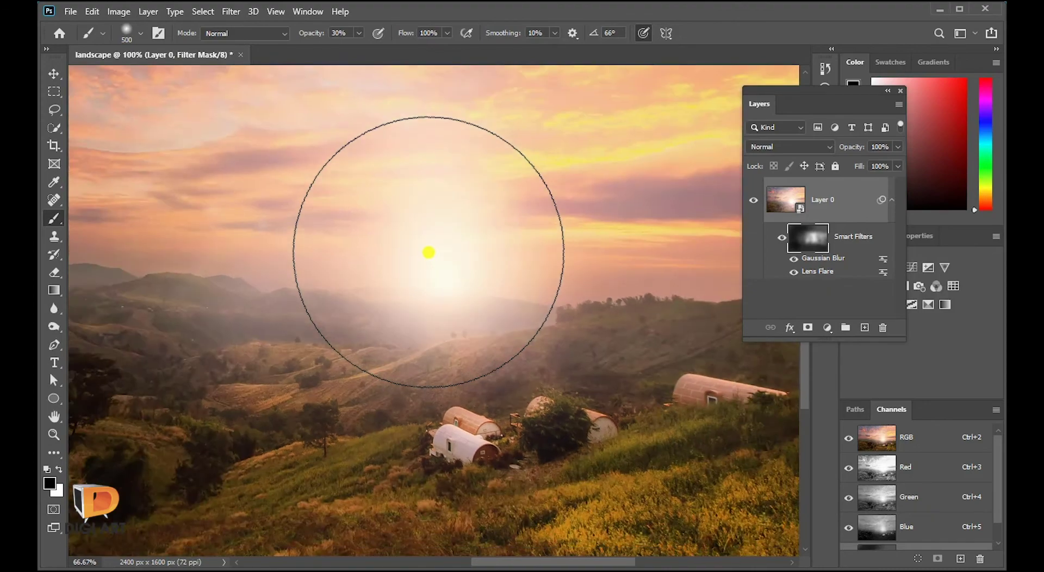
{"action": "left_click_drag", "start_coordinate": [480, 240], "coordinate": [456, 302]}
{"action": "scroll", "coordinate": [468, 292], "scroll_direction": "down", "scroll_amount": 1}
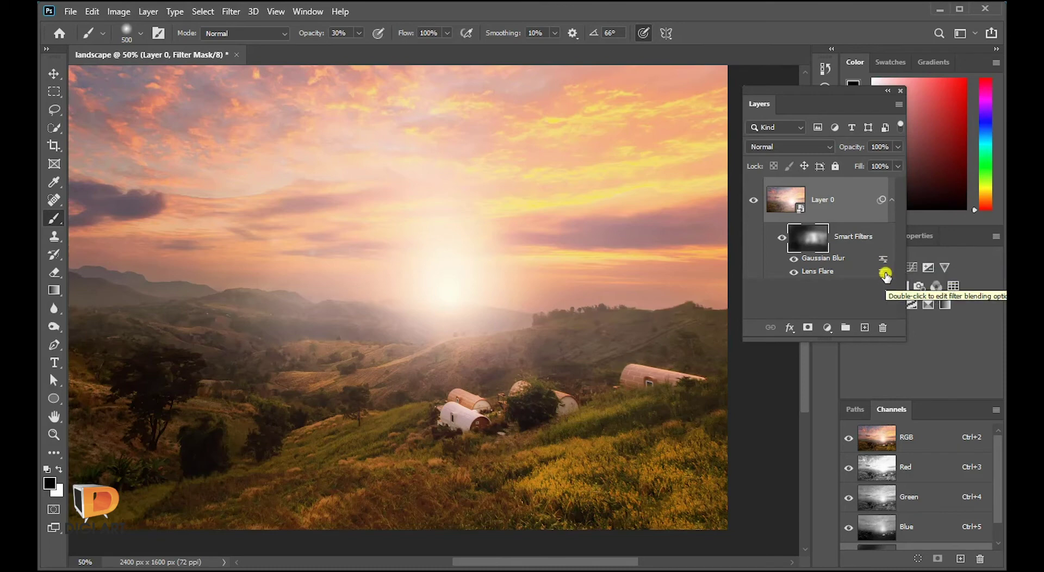
Step: Open the Lens Flare blending options, dismiss the warning, and zoom the preview out
{"action": "double_click", "coordinate": [885, 274]}
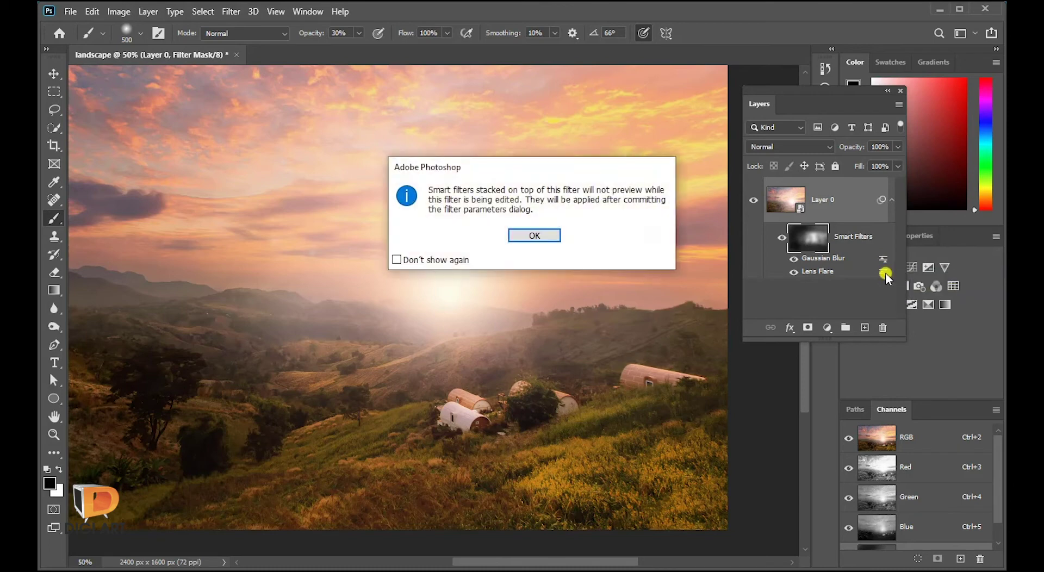
{"action": "left_click", "coordinate": [535, 234]}
{"action": "left_click_drag", "start_coordinate": [227, 87], "coordinate": [647, 117]}
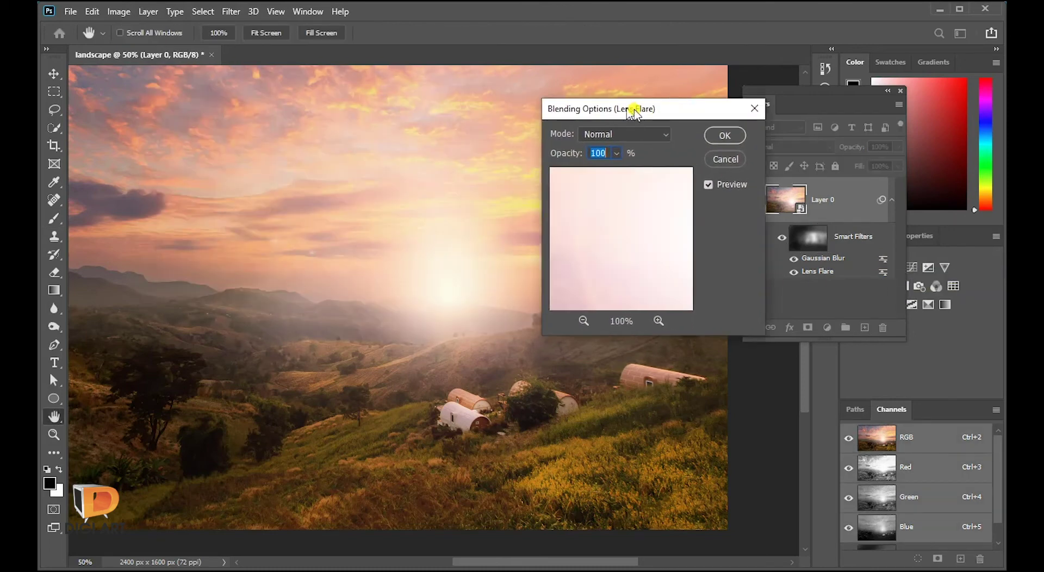
{"action": "left_click", "coordinate": [604, 325]}
{"action": "left_click", "coordinate": [604, 325]}
{"action": "left_click", "coordinate": [604, 326]}
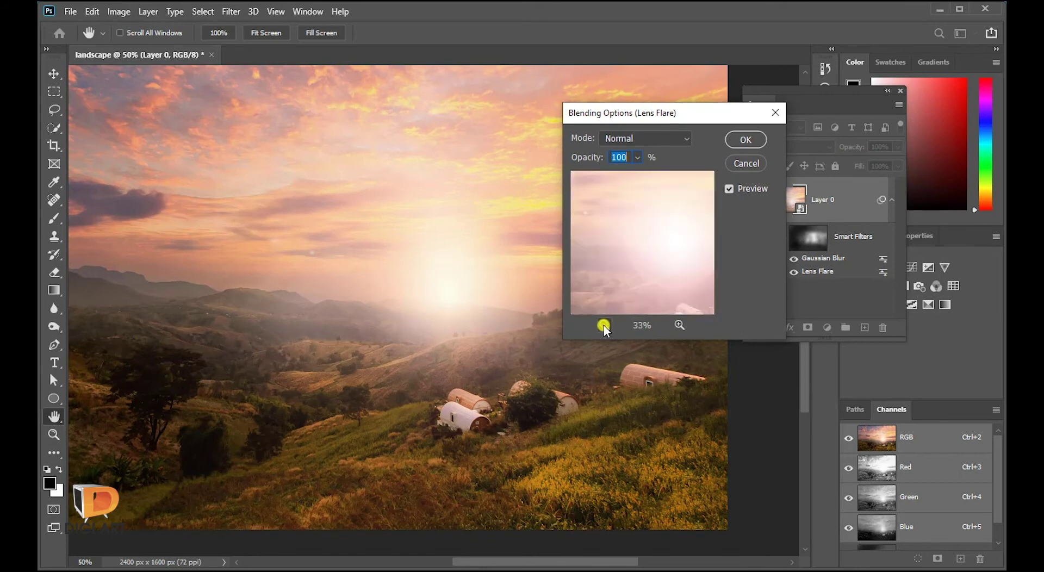
{"action": "left_click", "coordinate": [603, 325]}
{"action": "left_click", "coordinate": [604, 325]}
{"action": "left_click_drag", "start_coordinate": [642, 116], "coordinate": [647, 109]}
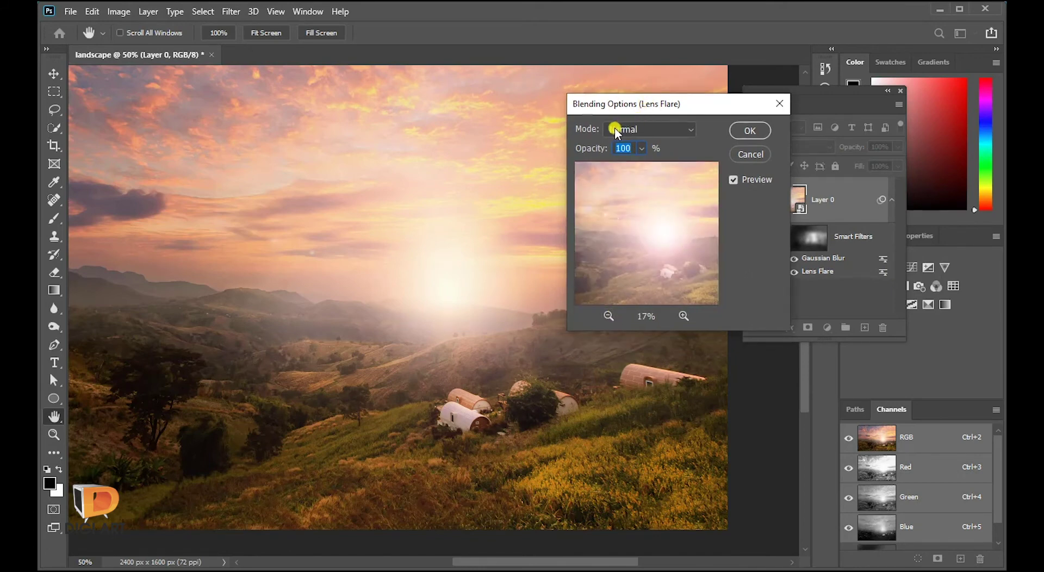
Step: Set the Lens Flare blend mode to Hard Light and lower its opacity
{"action": "left_click", "coordinate": [670, 129]}
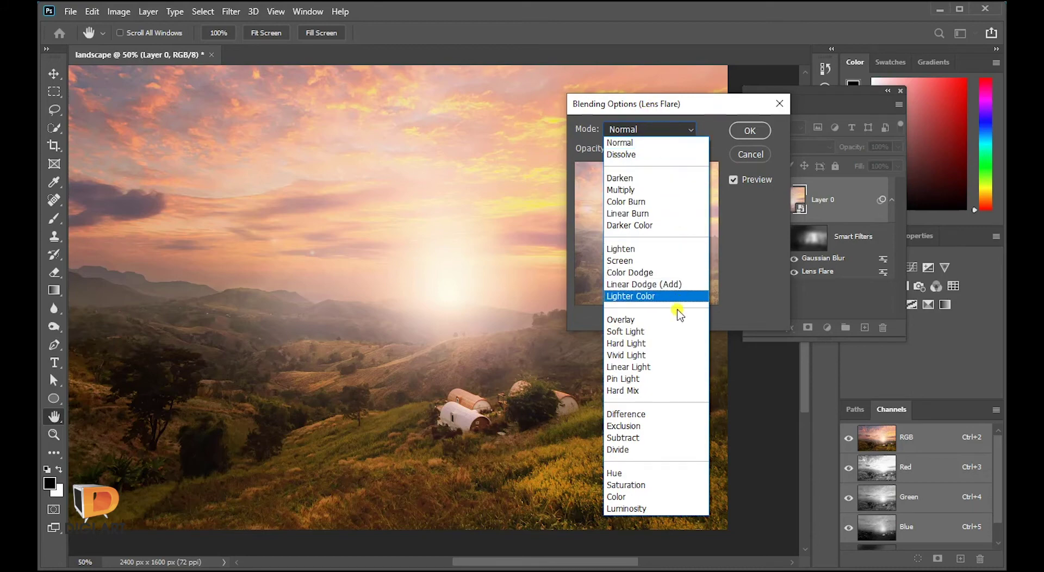
{"action": "left_click", "coordinate": [664, 345]}
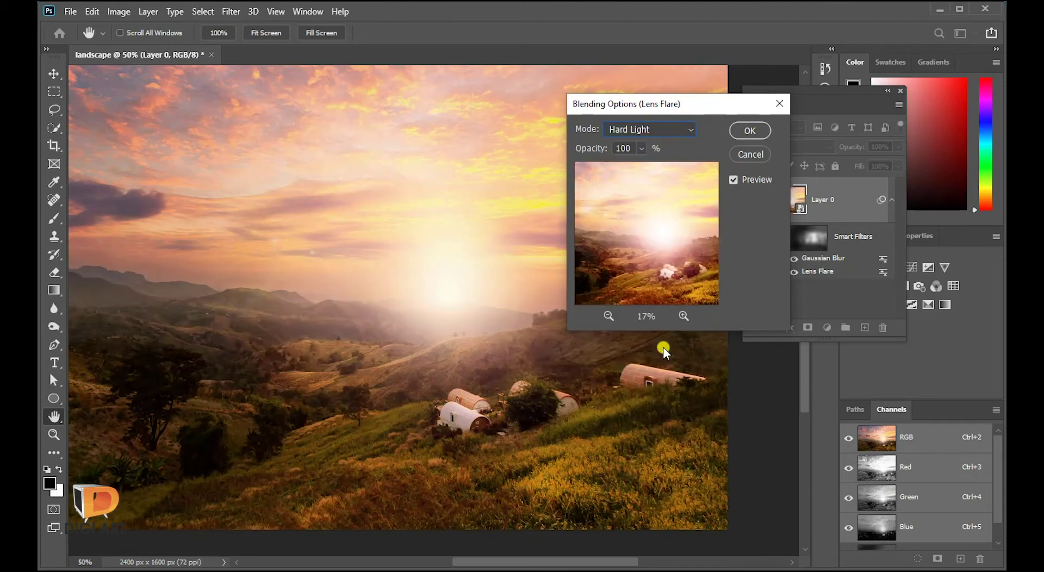
{"action": "left_click_drag", "start_coordinate": [638, 113], "coordinate": [687, 101]}
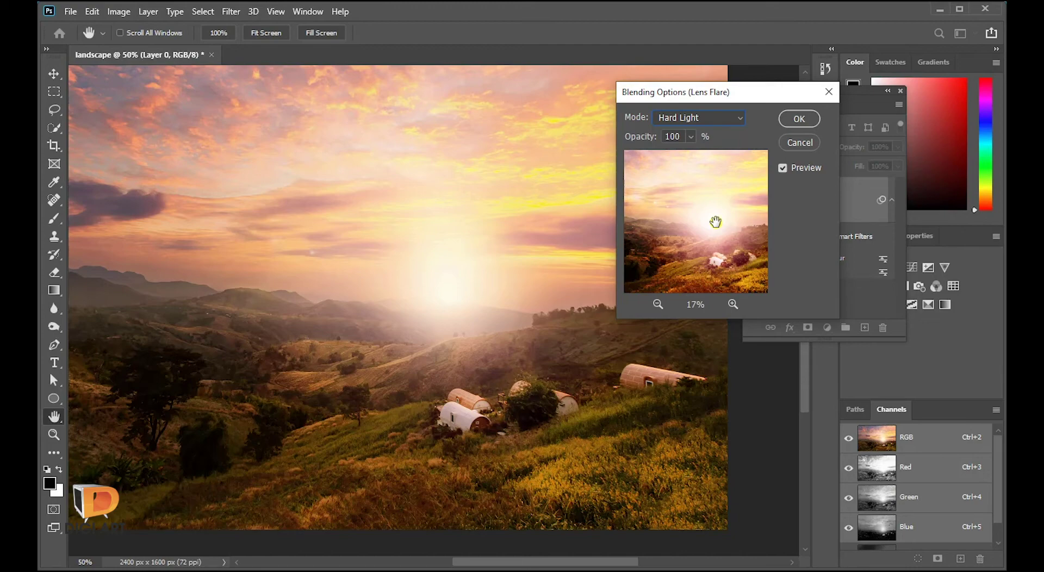
{"action": "left_click", "coordinate": [690, 137]}
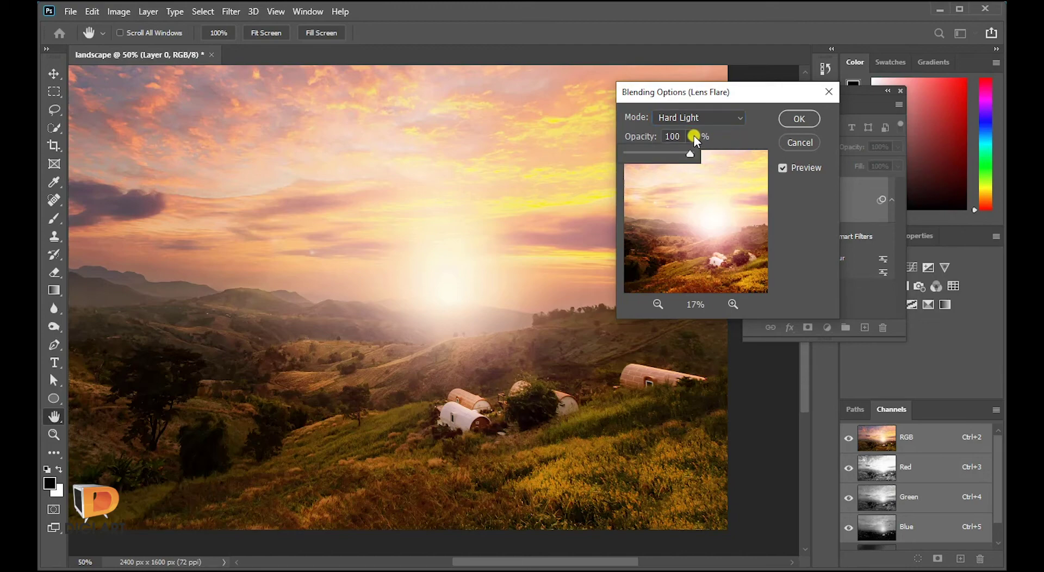
{"action": "left_click_drag", "start_coordinate": [690, 158], "coordinate": [668, 154]}
Step: Confirm the blending options and toggle the Lens Flare visibility to check the effect
{"action": "left_click", "coordinate": [804, 117]}
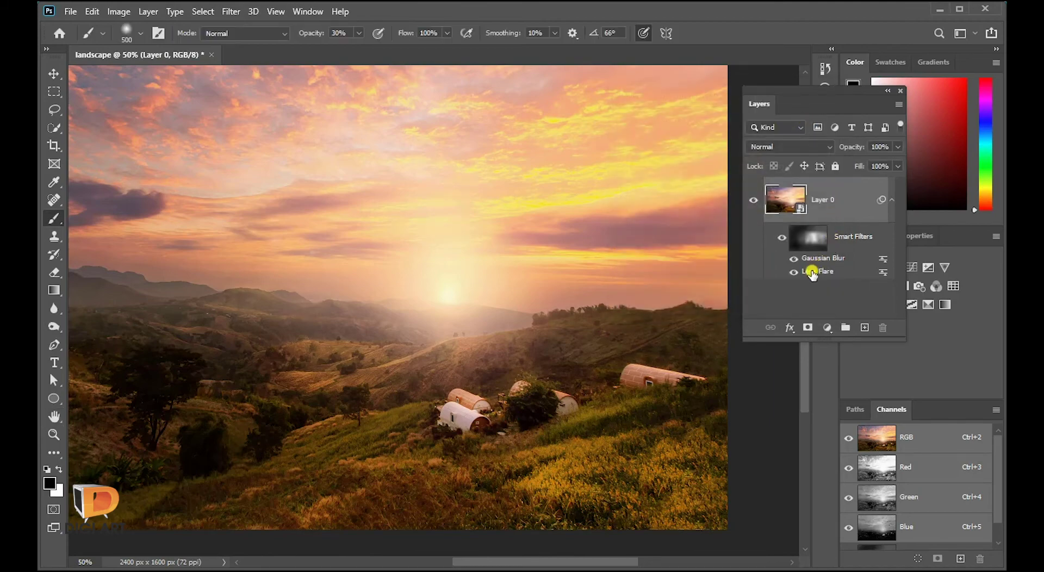
{"action": "mouse_move", "coordinate": [271, 374]}
{"action": "left_mouse_down"}
{"action": "mouse_move", "coordinate": [376, 378]}
{"action": "mouse_move", "coordinate": [346, 373]}
{"action": "mouse_move", "coordinate": [305, 394]}
{"action": "left_mouse_up"}
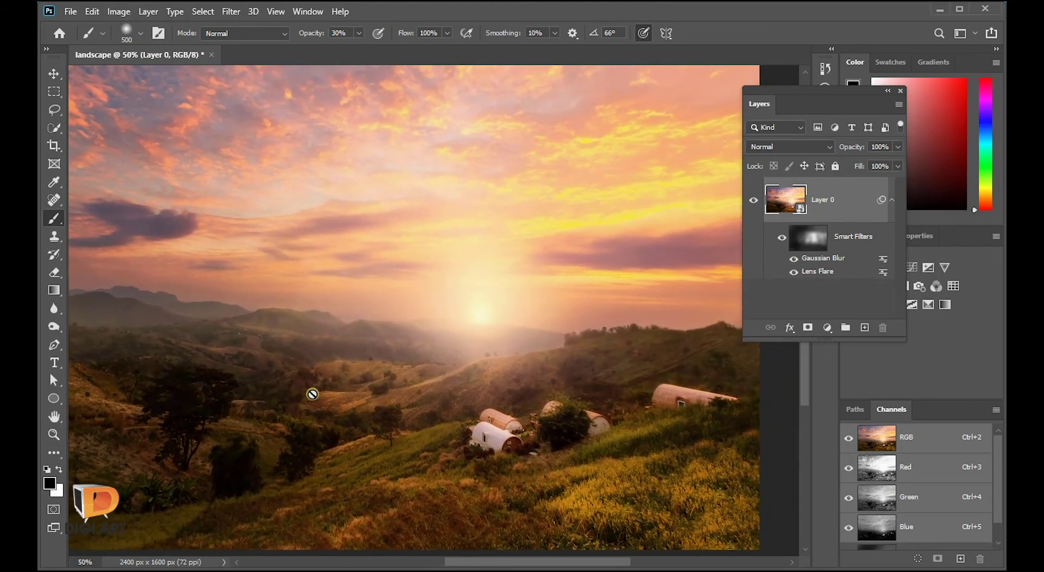
{"action": "left_click", "coordinate": [827, 268]}
{"action": "left_click", "coordinate": [794, 273]}
Step: Paint black at 100% brush opacity on the filter mask over the lower-left hills
{"action": "left_click", "coordinate": [54, 218]}
{"action": "left_click_drag", "start_coordinate": [308, 32], "coordinate": [502, 54]}
{"action": "left_click", "coordinate": [814, 243]}
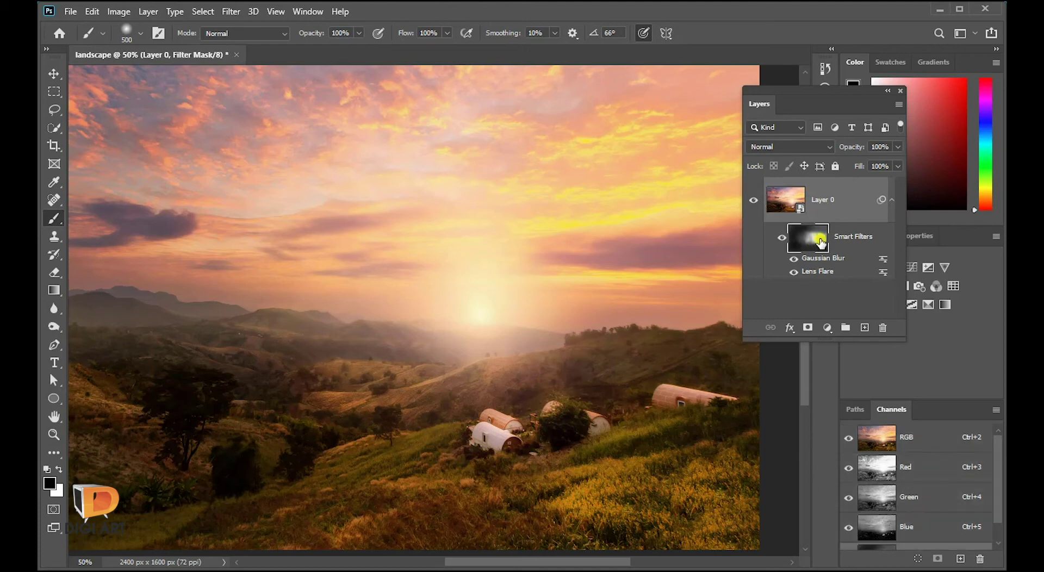
{"action": "left_click", "coordinate": [513, 350]}
{"action": "mouse_move", "coordinate": [513, 350]}
{"action": "left_mouse_down"}
{"action": "mouse_move", "coordinate": [626, 471]}
{"action": "mouse_move", "coordinate": [694, 492]}
{"action": "mouse_move", "coordinate": [696, 316]}
{"action": "mouse_move", "coordinate": [347, 418]}
{"action": "mouse_move", "coordinate": [242, 332]}
{"action": "mouse_move", "coordinate": [310, 327]}
{"action": "mouse_move", "coordinate": [268, 300]}
{"action": "left_mouse_up"}
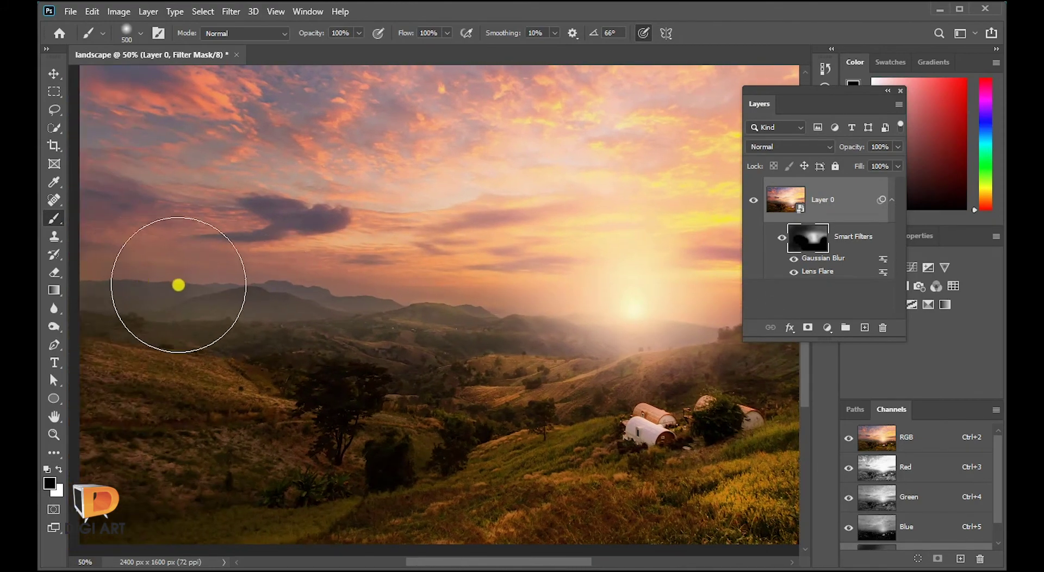
{"action": "scroll", "coordinate": [192, 333], "scroll_direction": "right", "scroll_amount": 2}
{"action": "scroll", "coordinate": [380, 288], "scroll_direction": "right", "scroll_amount": 6}
{"action": "scroll", "coordinate": [601, 275], "scroll_direction": "down", "scroll_amount": 1}
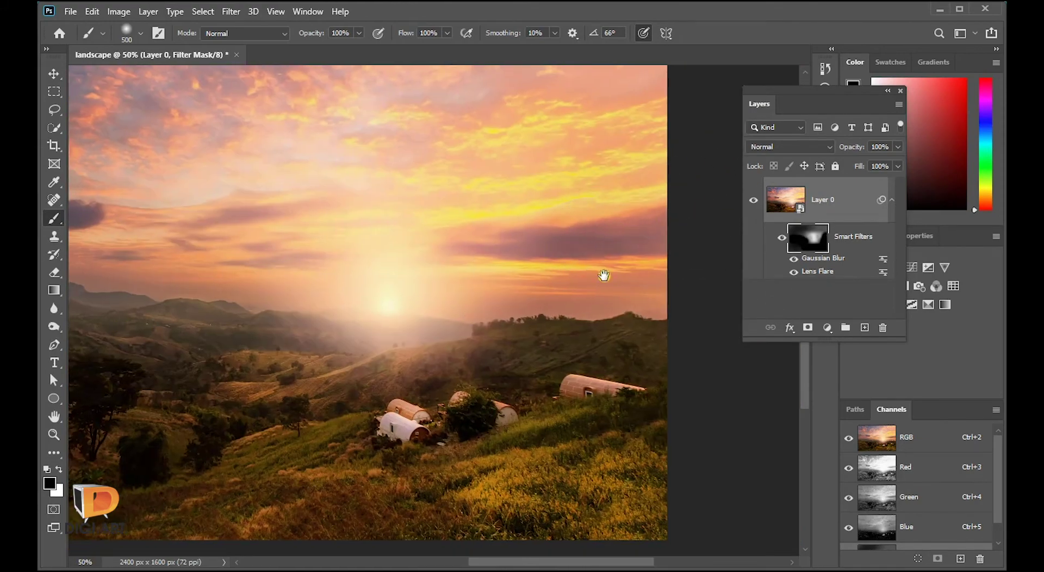
{"action": "scroll", "coordinate": [544, 288], "scroll_direction": "left", "scroll_amount": 5}
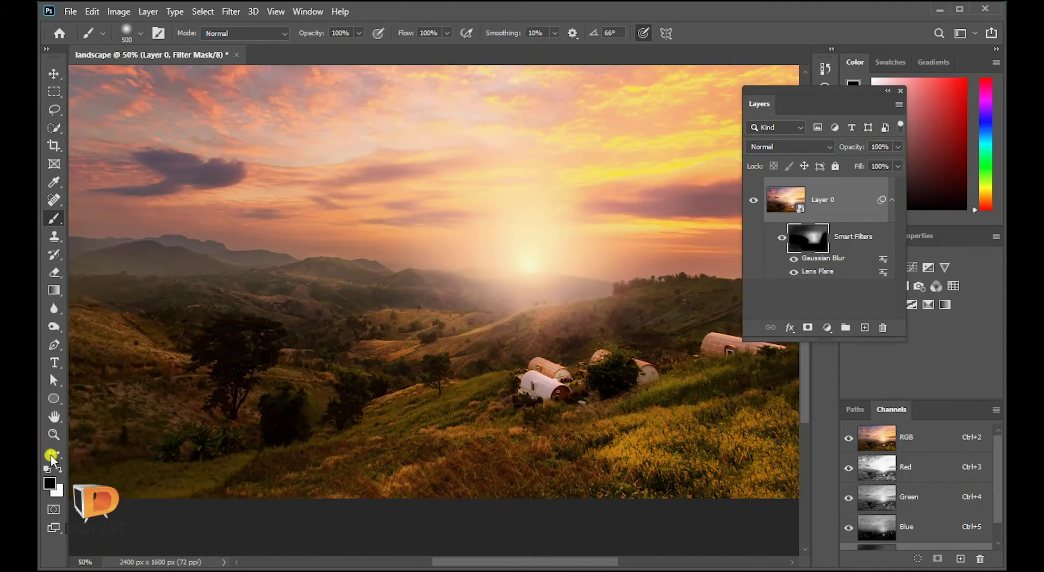
Step: Paint white on the mask over the central hills, undo, then return to black near the houses
{"action": "left_click", "coordinate": [59, 469]}
{"action": "mouse_move", "coordinate": [367, 271]}
{"action": "left_mouse_down"}
{"action": "mouse_move", "coordinate": [299, 273]}
{"action": "mouse_move", "coordinate": [387, 285]}
{"action": "left_mouse_up"}
{"action": "left_click_drag", "start_coordinate": [313, 33], "coordinate": [272, 34]}
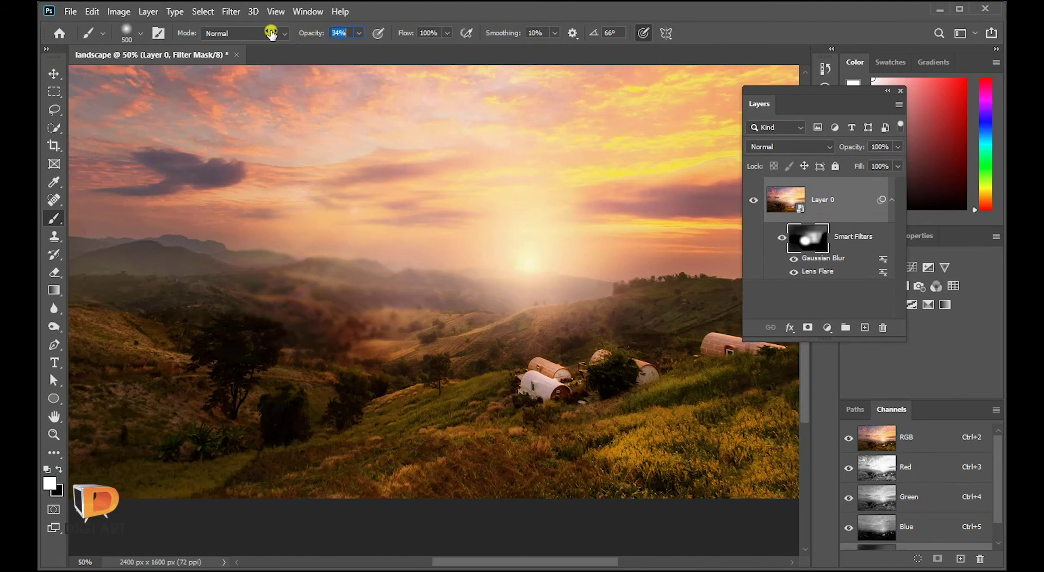
{"action": "key", "text": "ctrl+z"}
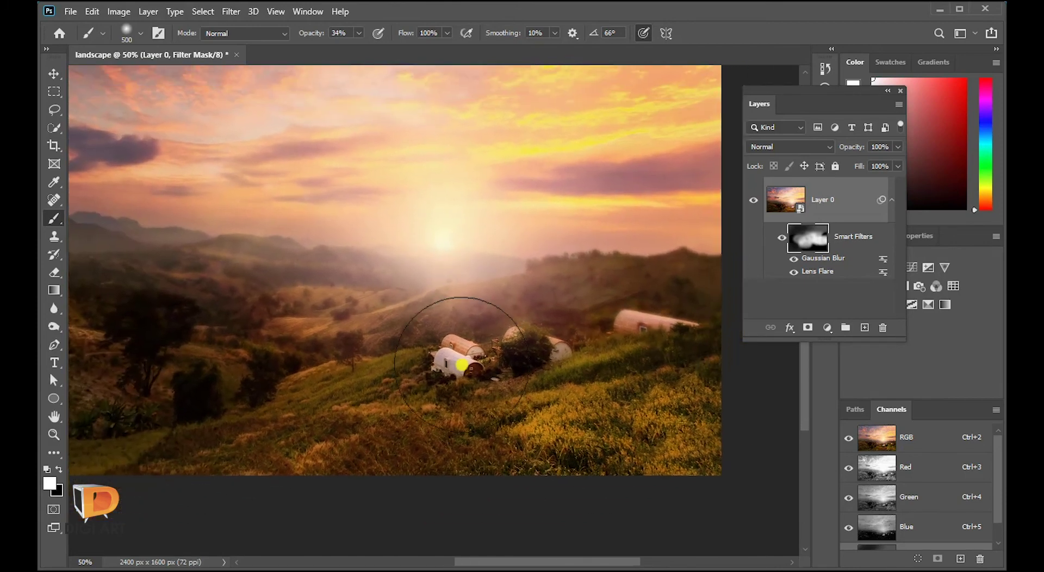
{"action": "key", "text": "x"}
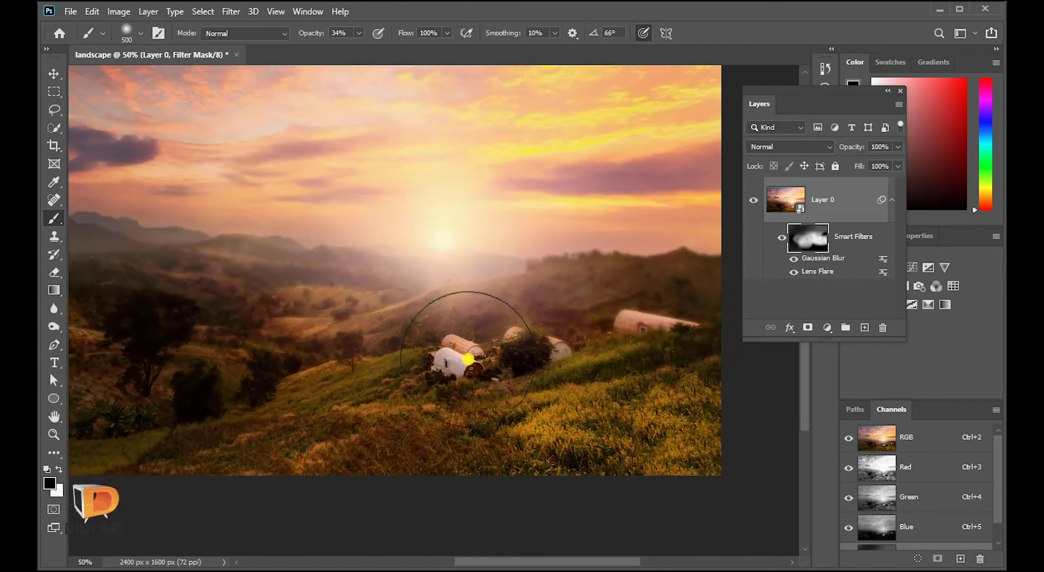
{"action": "left_click_drag", "start_coordinate": [401, 392], "coordinate": [407, 469]}
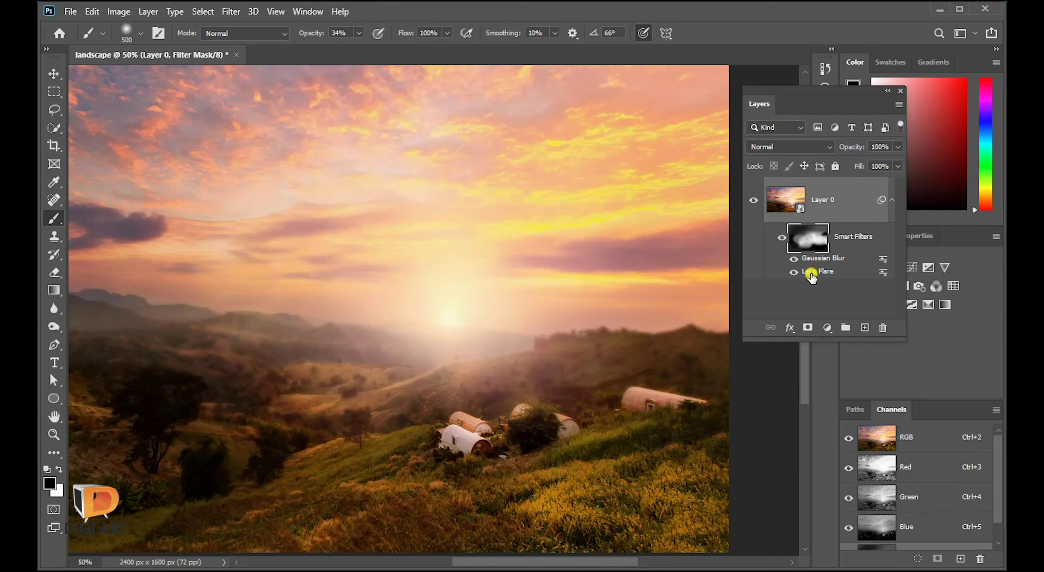
Step: Switch the Lens Flare to the Movie Prime lens at 194% brightness and recentre the sun
{"action": "double_click", "coordinate": [811, 273]}
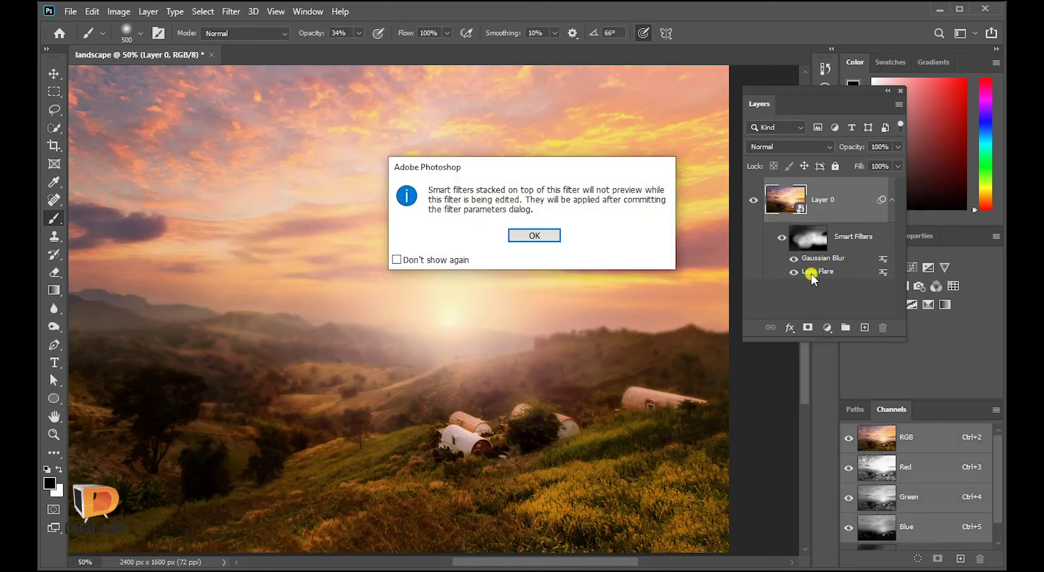
{"action": "left_click", "coordinate": [529, 236]}
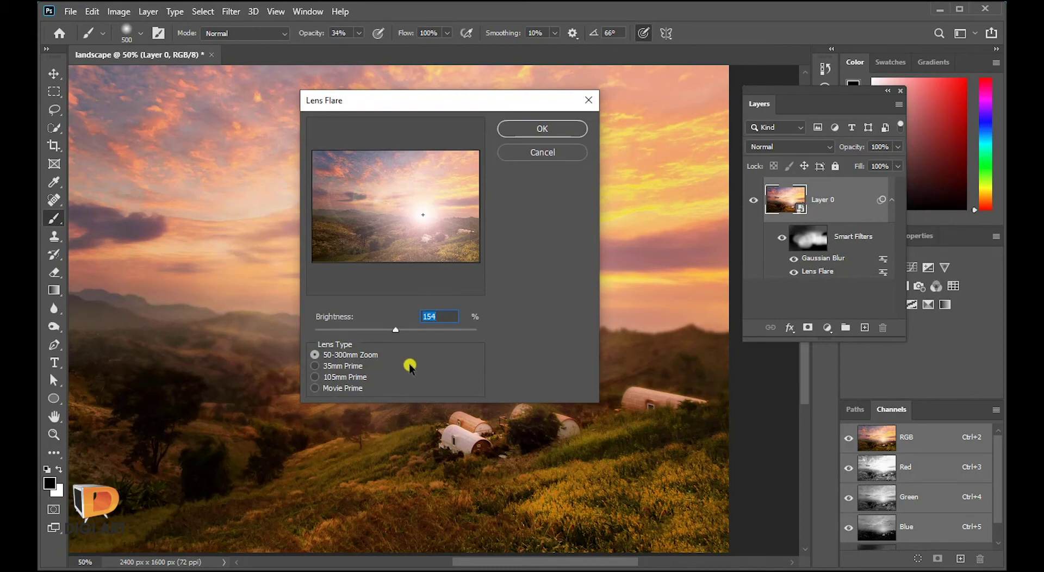
{"action": "left_click", "coordinate": [318, 387]}
{"action": "left_click_drag", "start_coordinate": [395, 329], "coordinate": [415, 330]}
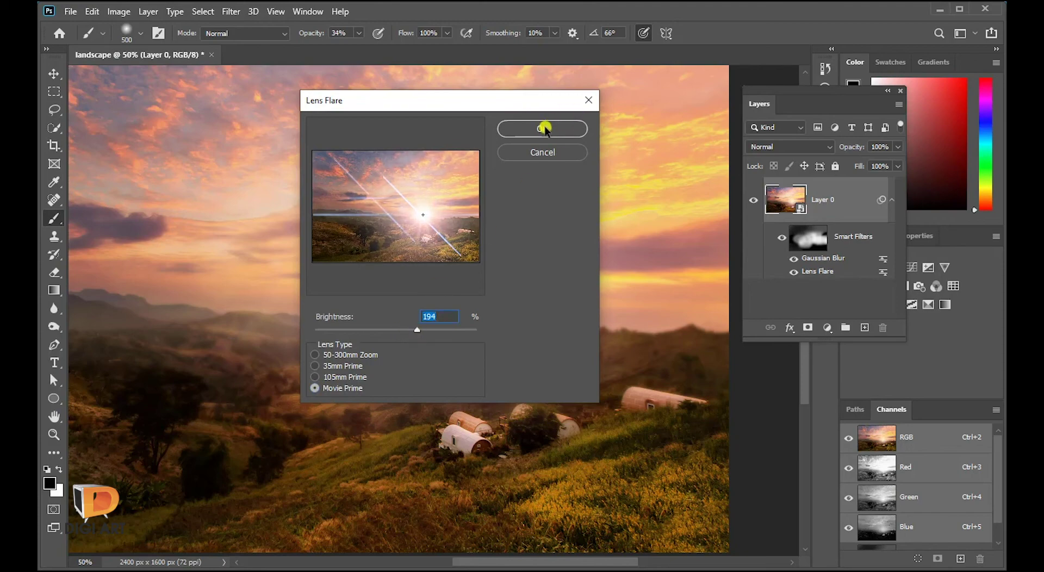
{"action": "left_click", "coordinate": [542, 129]}
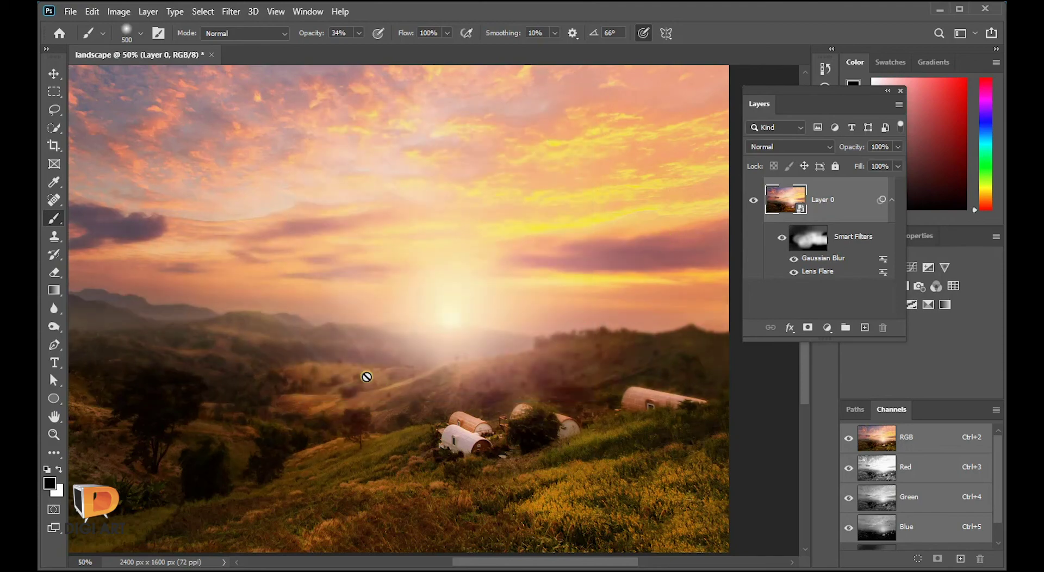
{"action": "left_click_drag", "start_coordinate": [366, 377], "coordinate": [421, 353]}
Step: Paint white with a Soft Round brush on the smart filter mask to spread the flare haze across the hills near the sun
{"action": "key", "text": "ctrl+minus"}
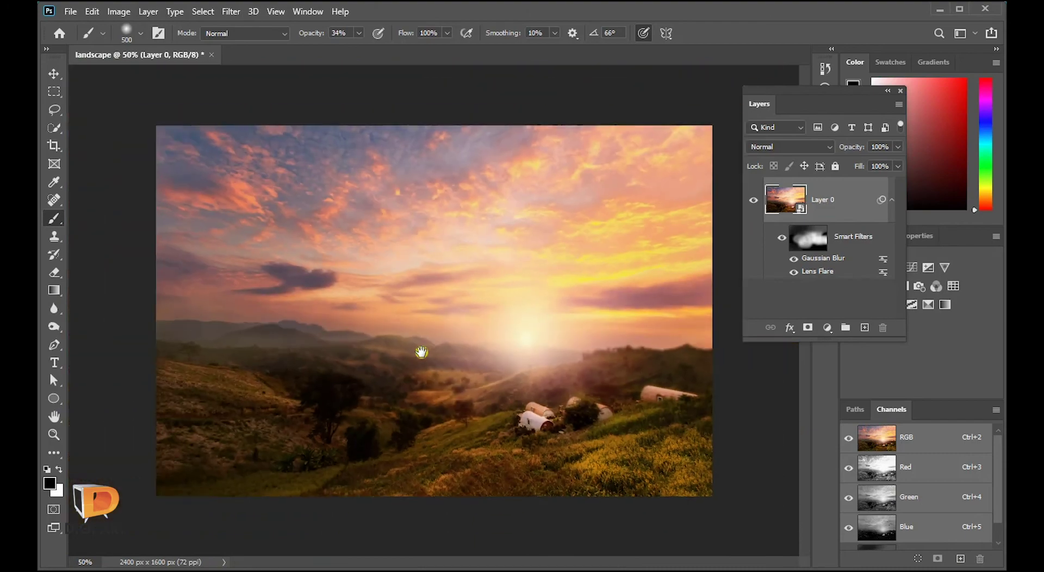
{"action": "left_click", "coordinate": [809, 238]}
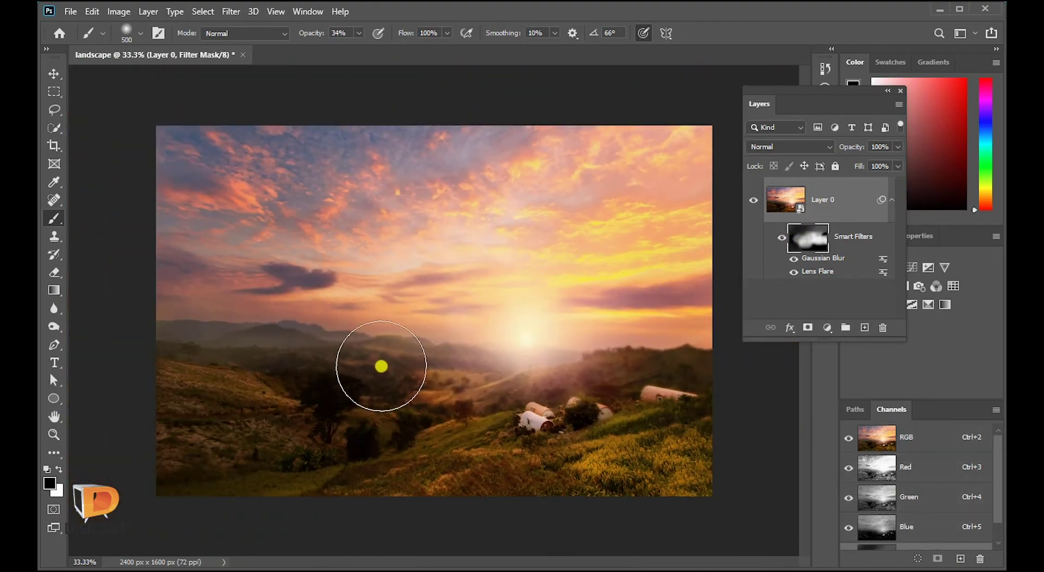
{"action": "left_click", "coordinate": [139, 33]}
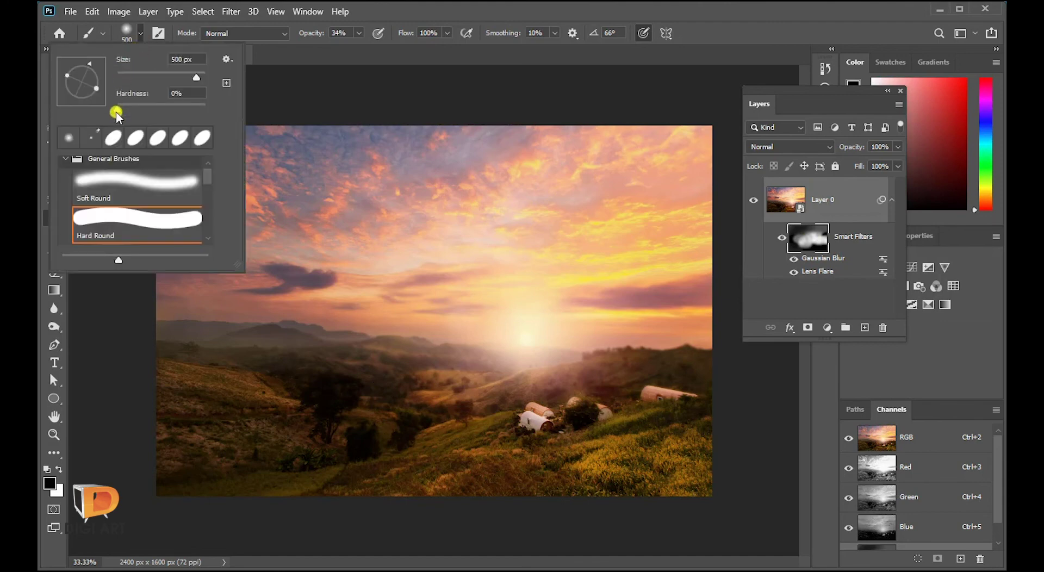
{"action": "left_click", "coordinate": [107, 182]}
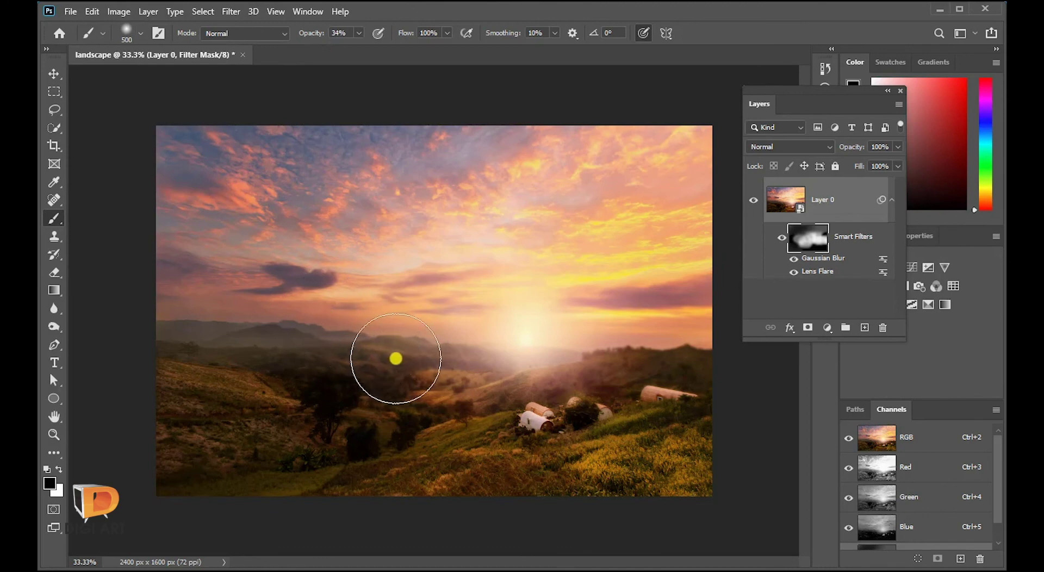
{"action": "key", "text": "x"}
{"action": "left_click_drag", "start_coordinate": [430, 337], "coordinate": [599, 357]}
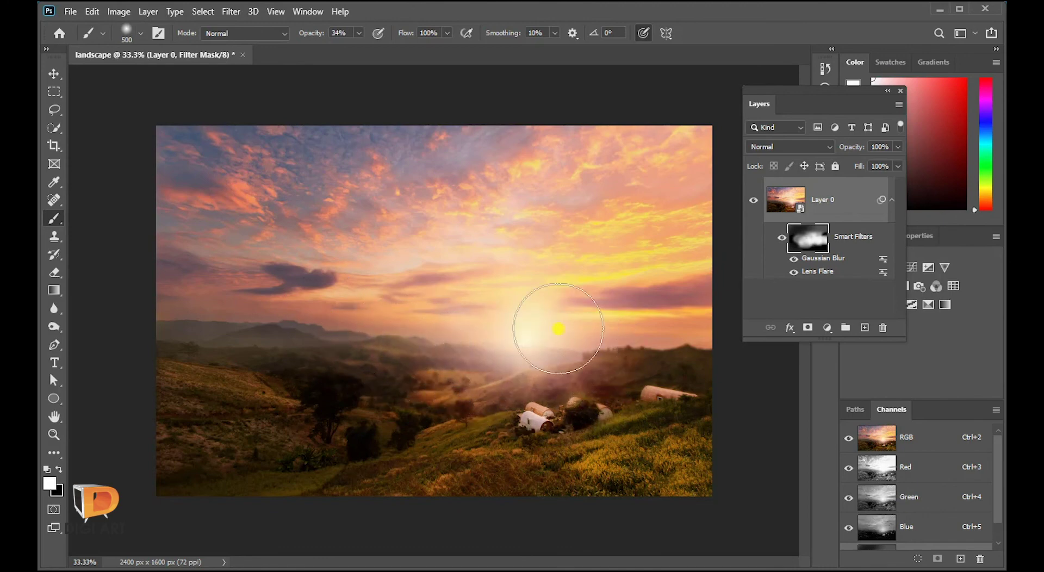
{"action": "key", "text": "x"}
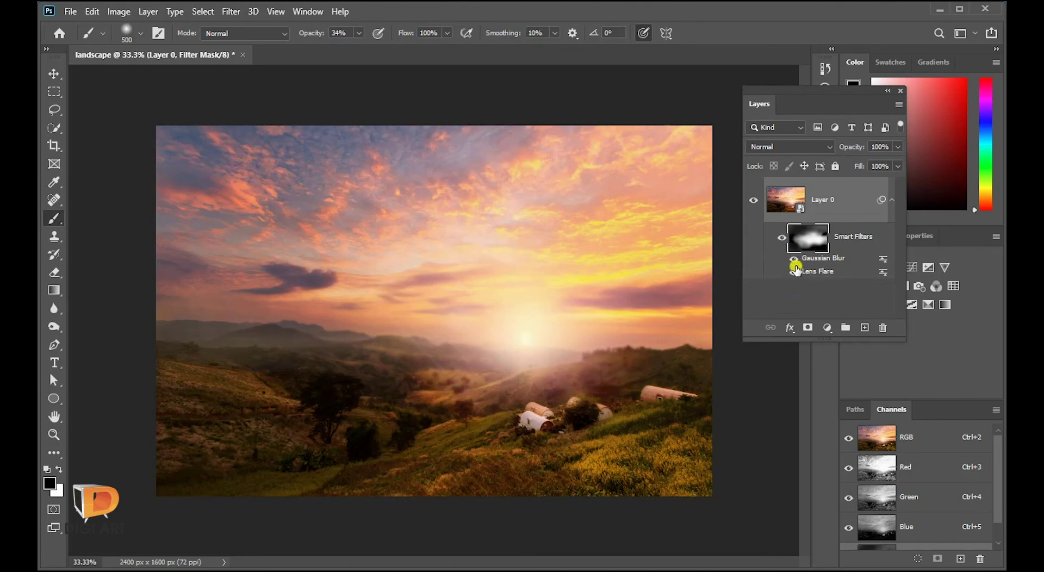
{"action": "left_click", "coordinate": [794, 259]}
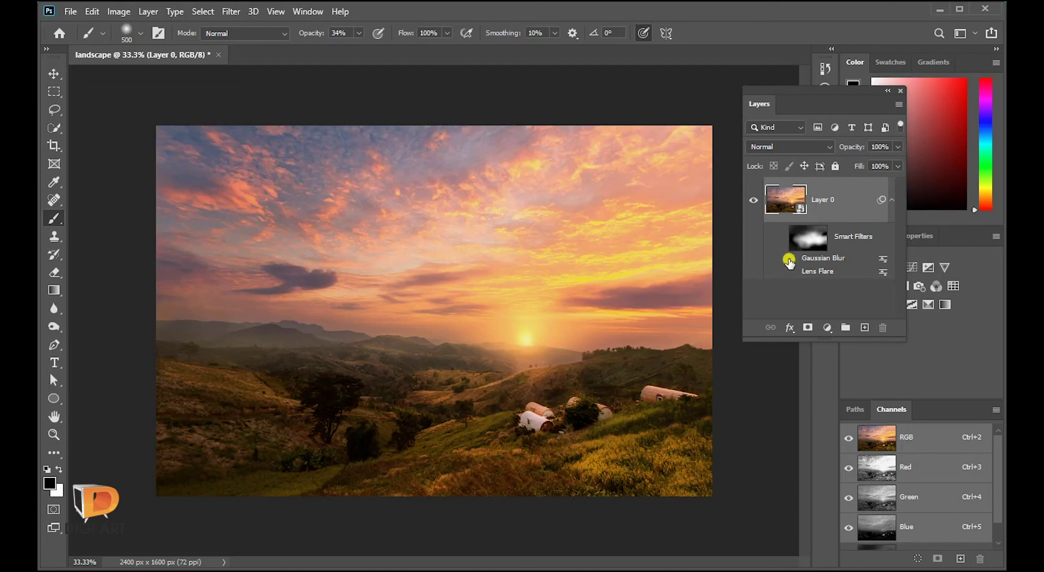
{"action": "left_click", "coordinate": [793, 259]}
{"action": "left_click", "coordinate": [794, 271]}
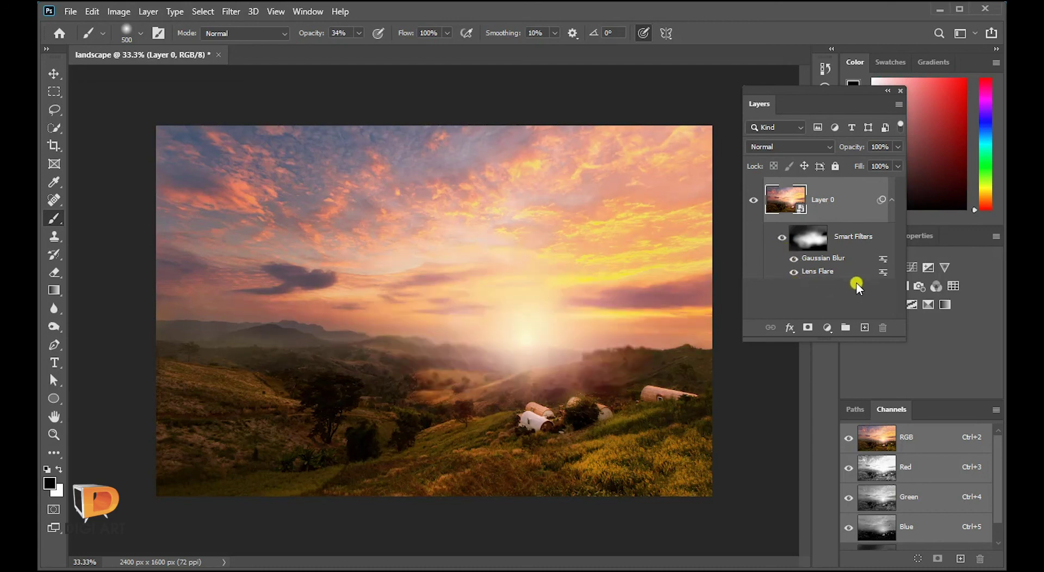